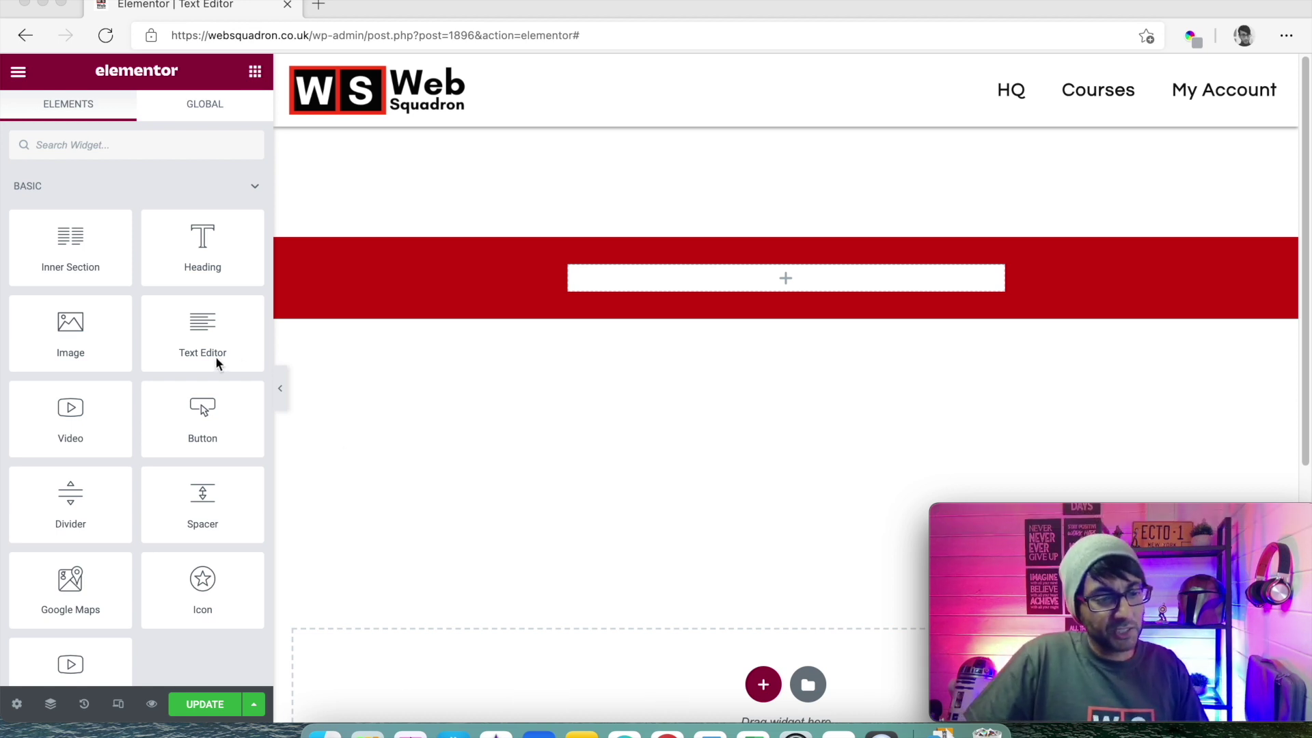
- Add a Text Editor widget to the red section and set its text colour to #111111
drag(203, 342, 674, 283)
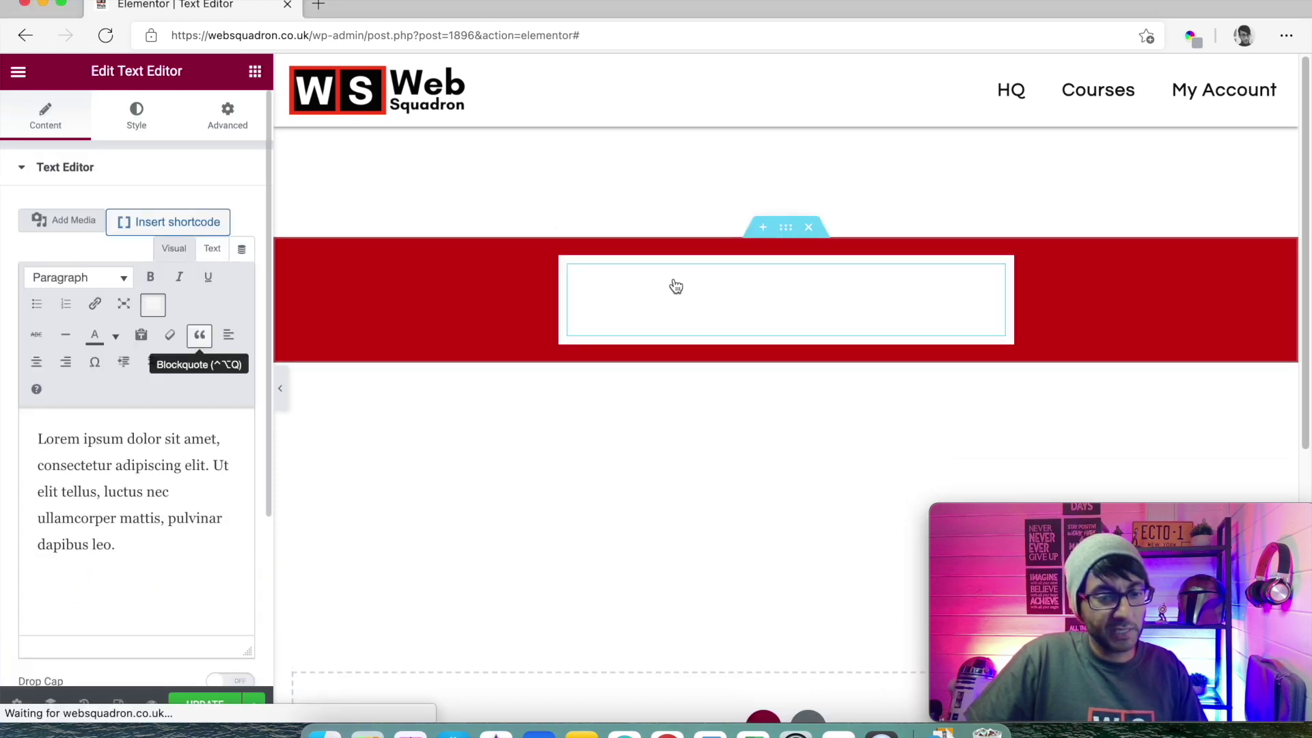
click(136, 113)
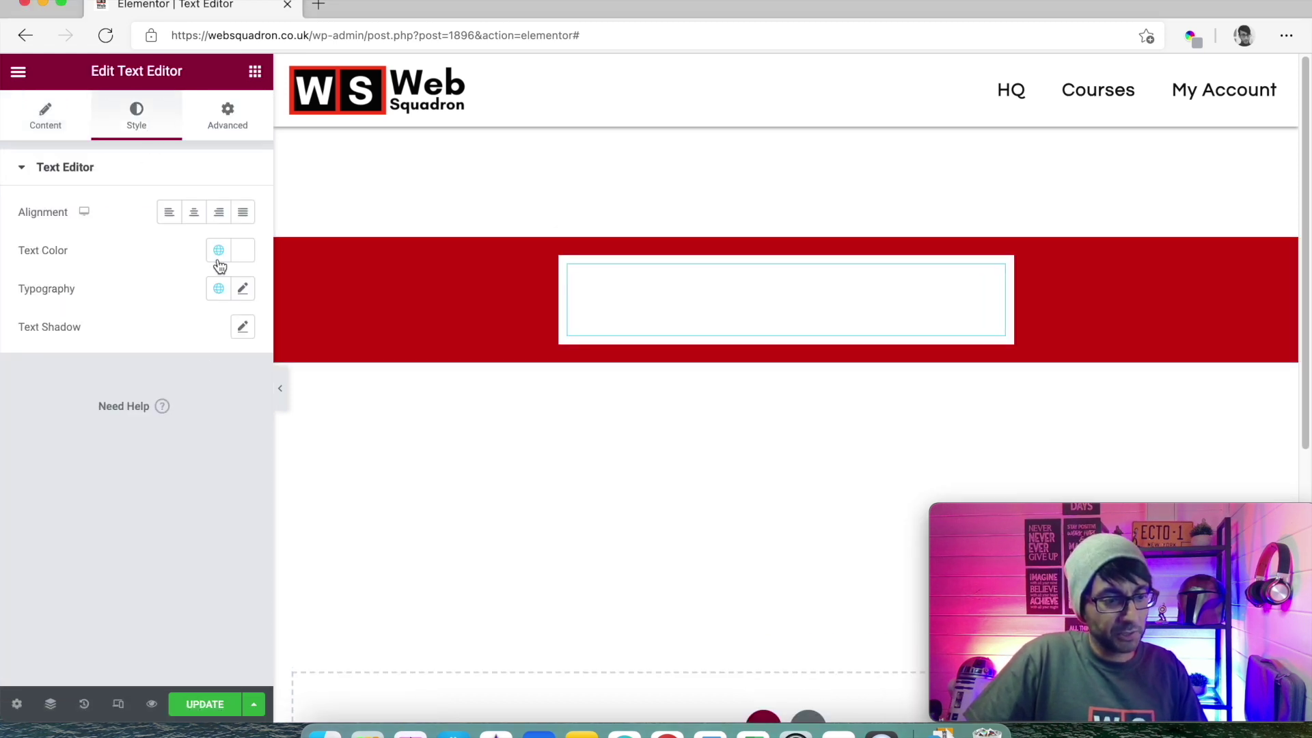
click(219, 251)
click(147, 525)
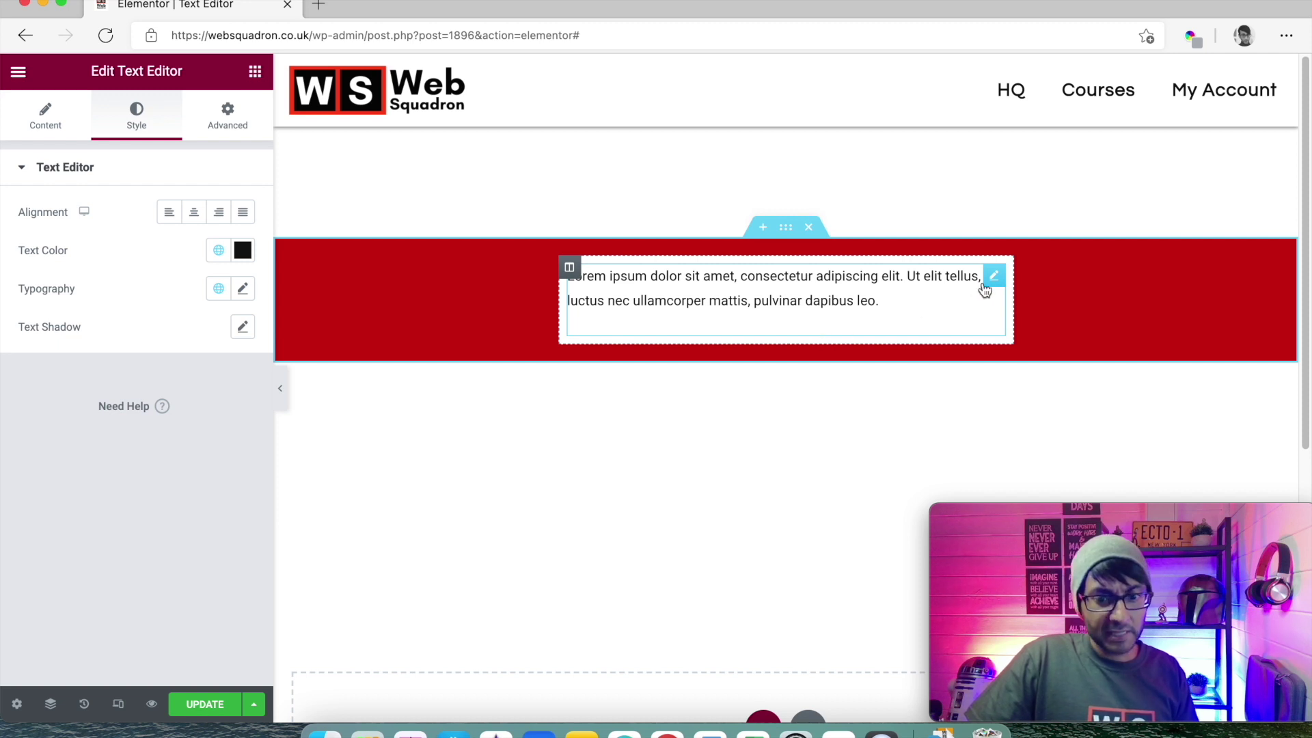
click(45, 113)
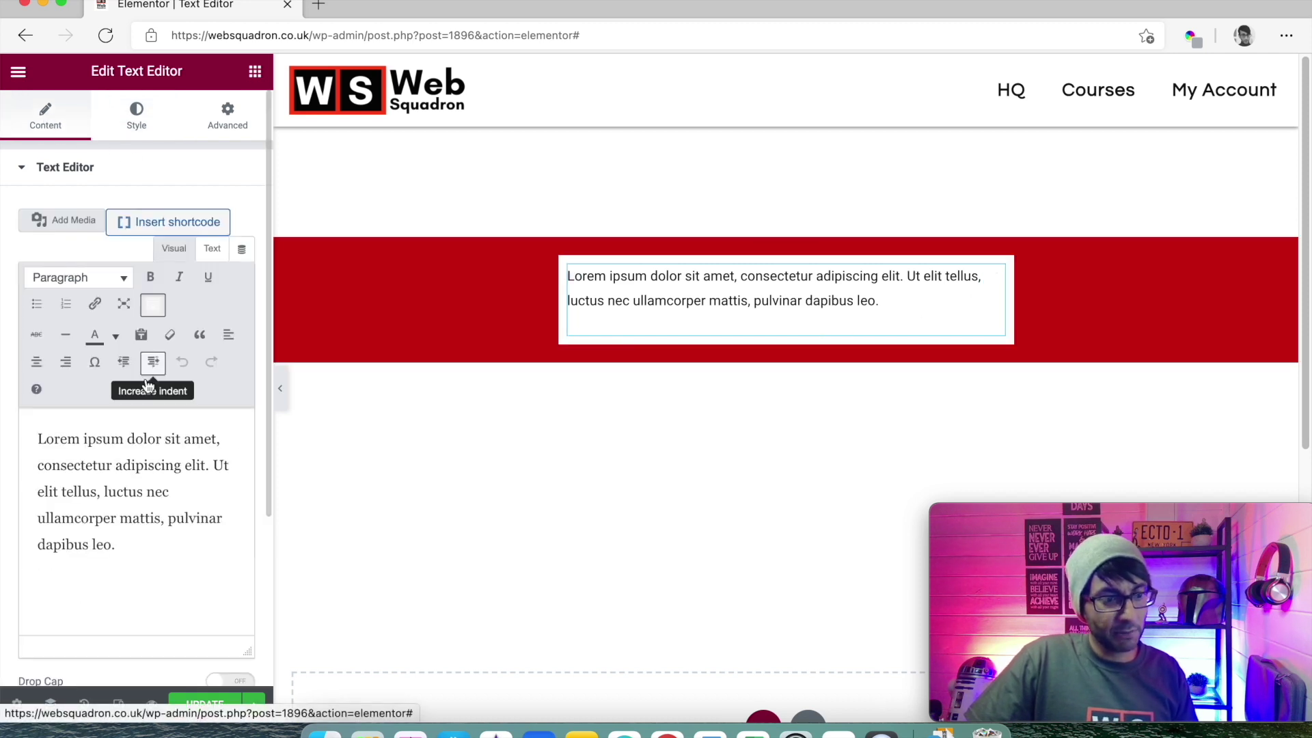
- Copy the Lorem ipsum paragraph and paste it as a second paragraph below
drag(153, 555, 19, 439)
key(super+c)
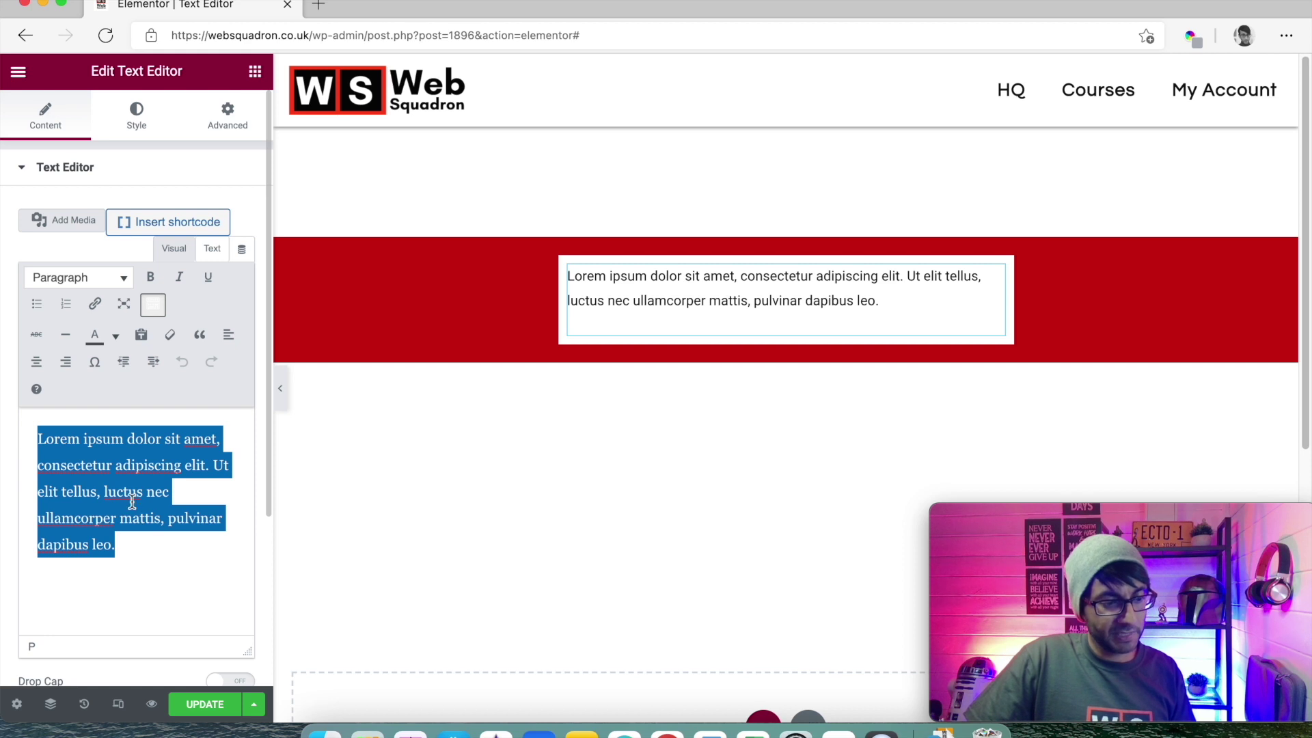
click(150, 545)
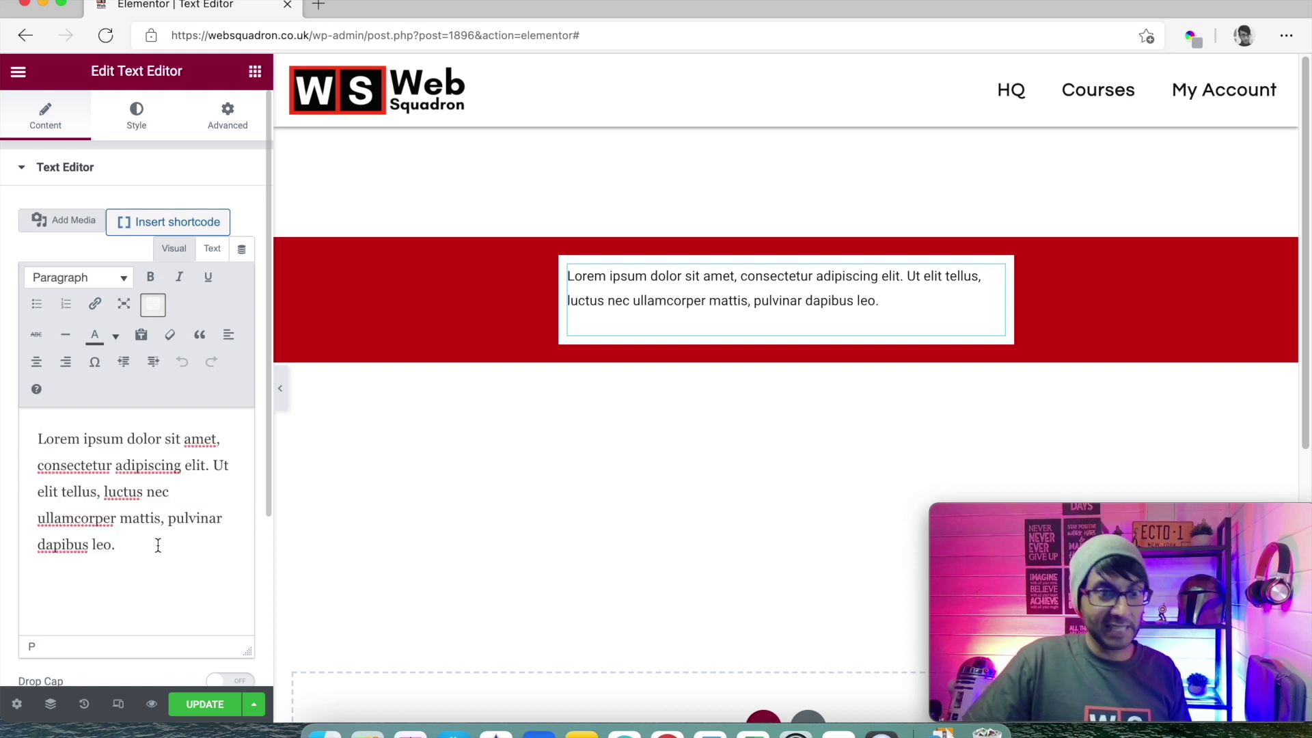
key(Return)
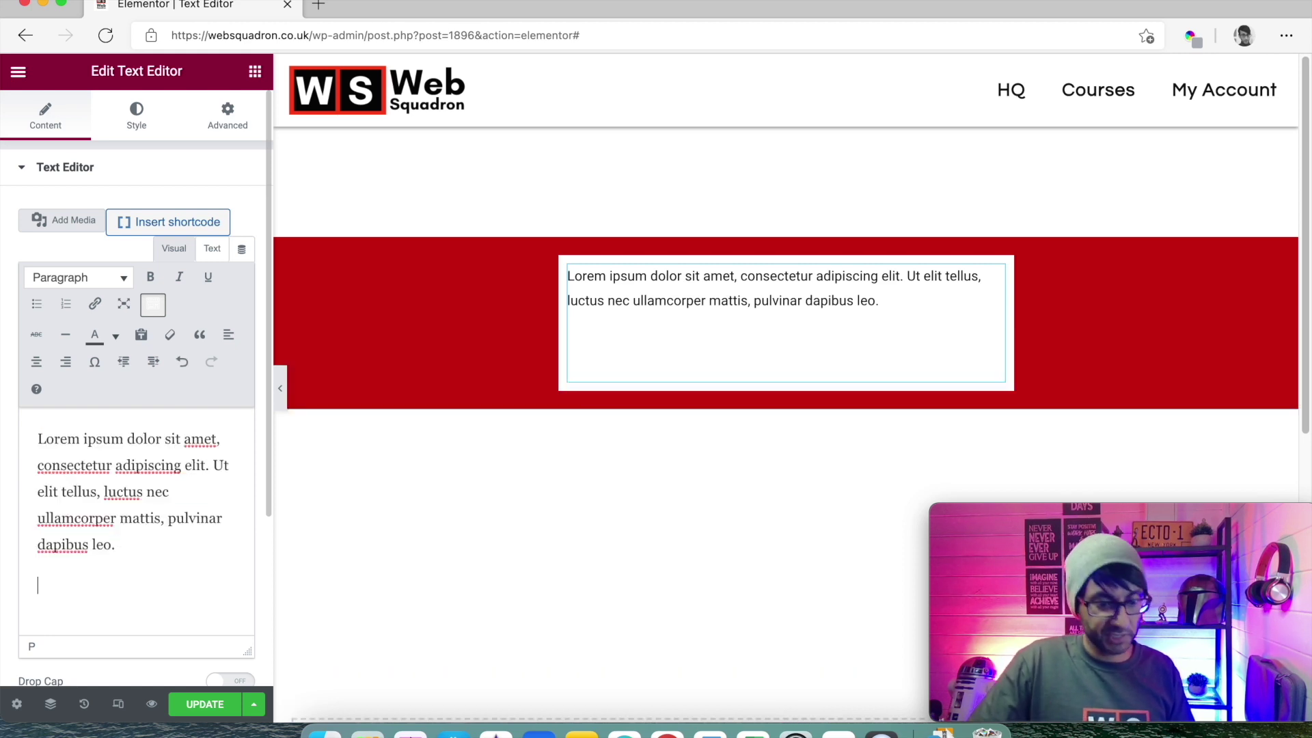
key(super+v)
scroll(109, 634, down, 1)
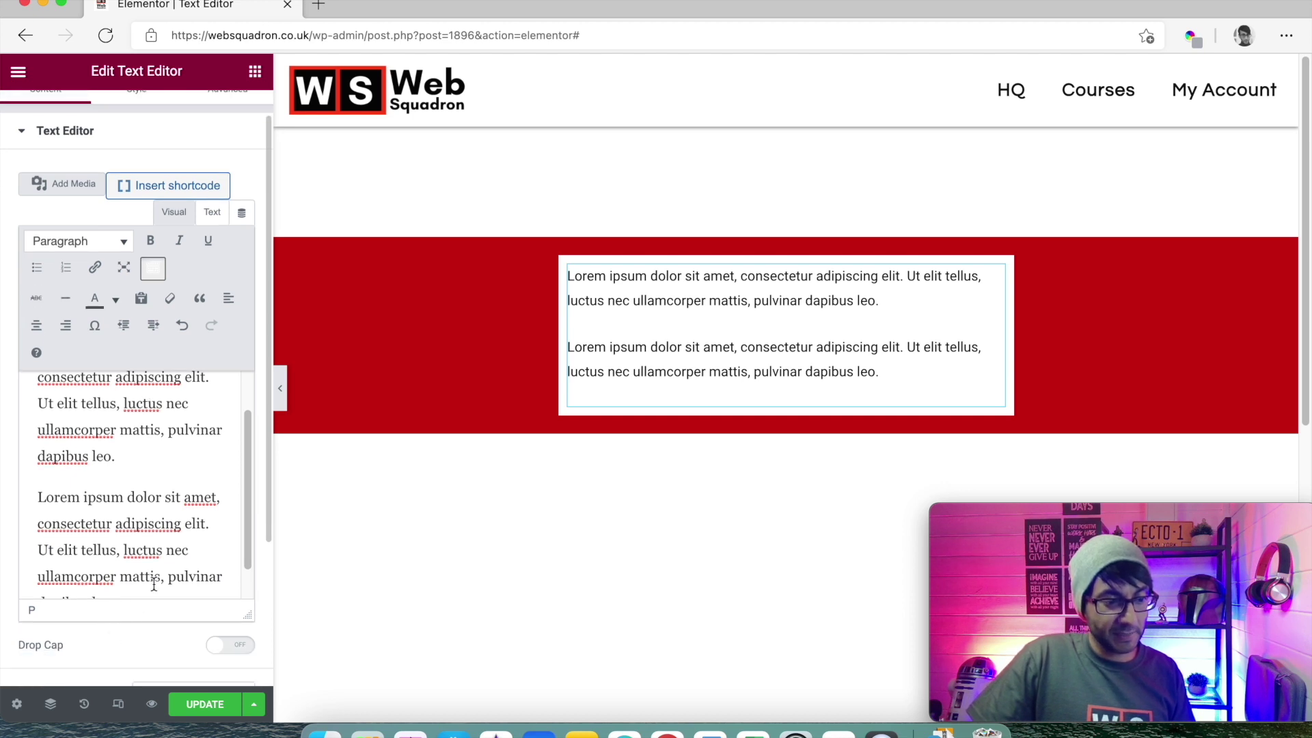
scroll(154, 586, down, 1)
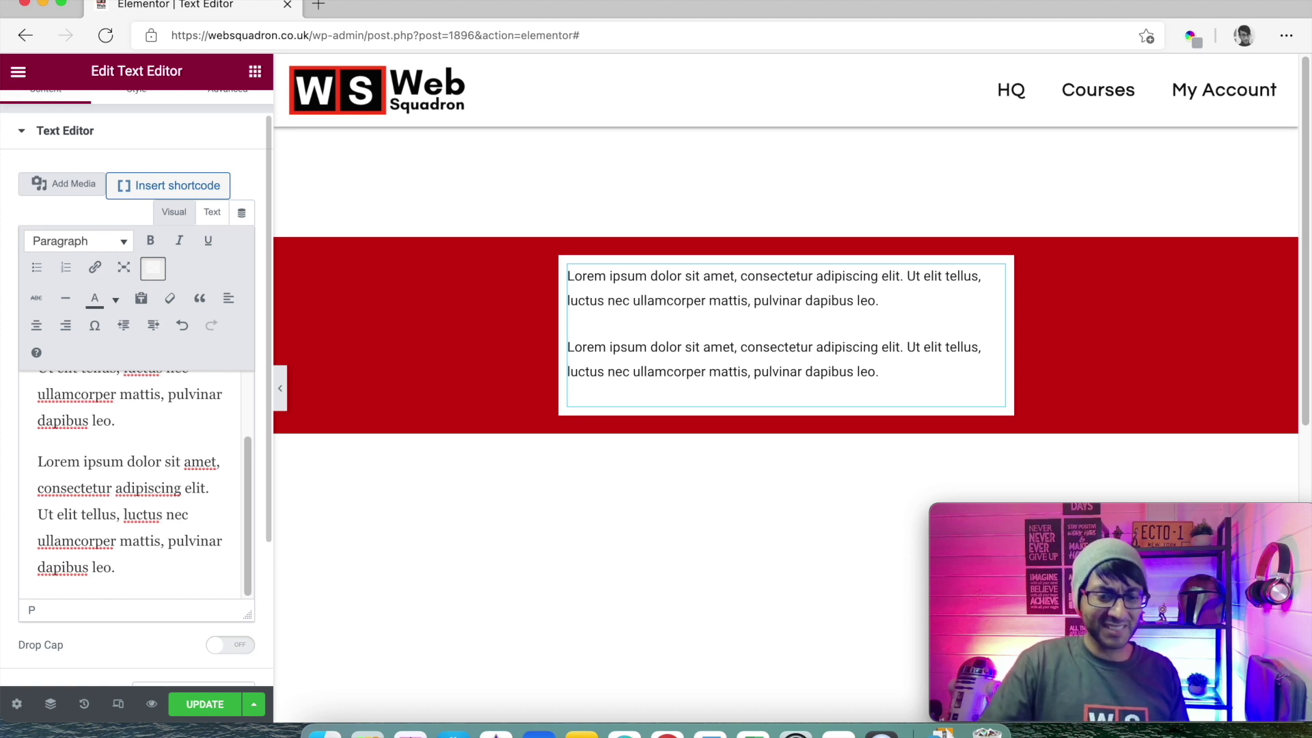
- Preview the page with the editing panel hidden, then bring the panel back
click(711, 391)
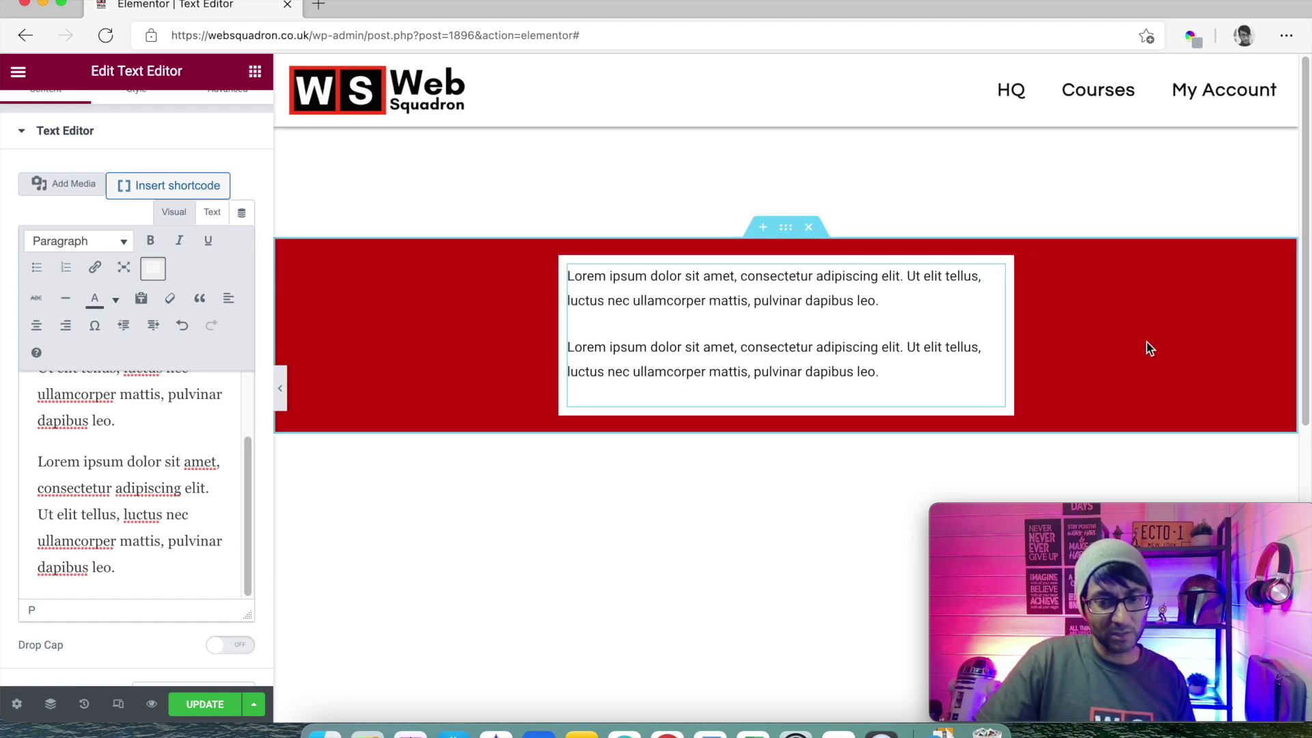
click(282, 390)
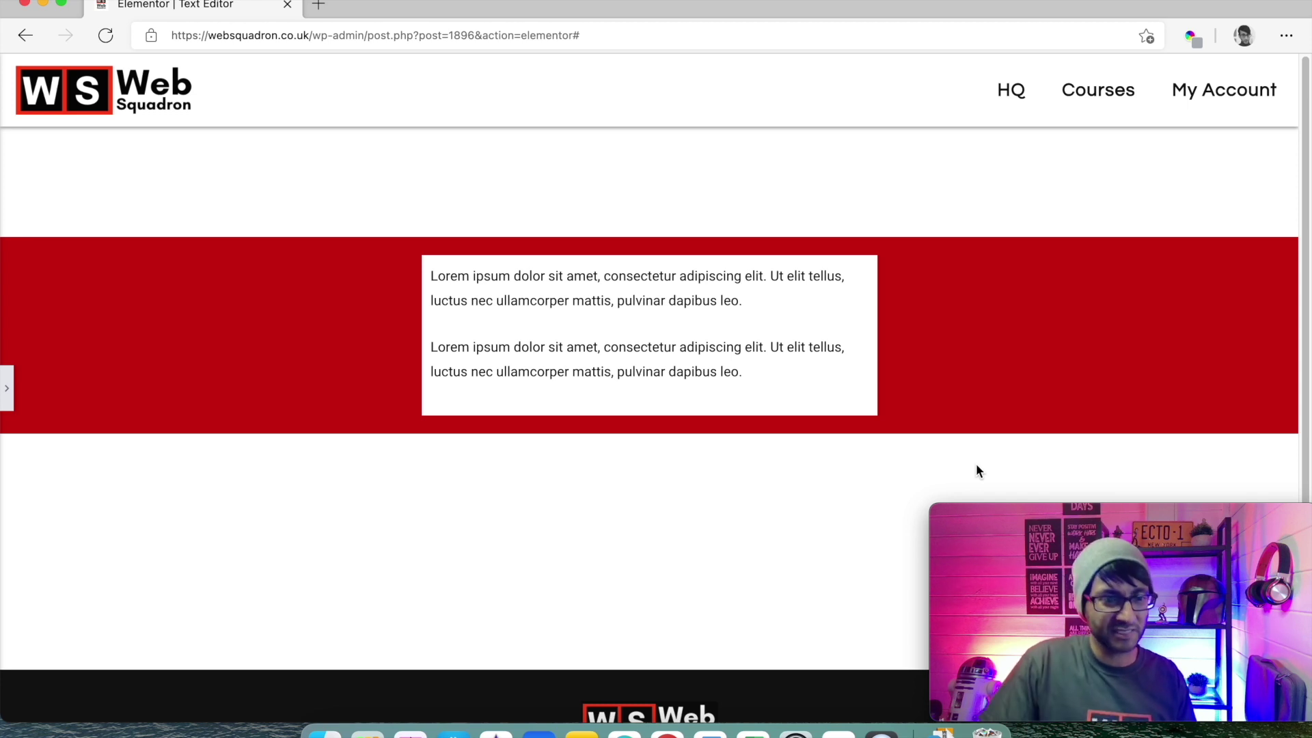
click(9, 395)
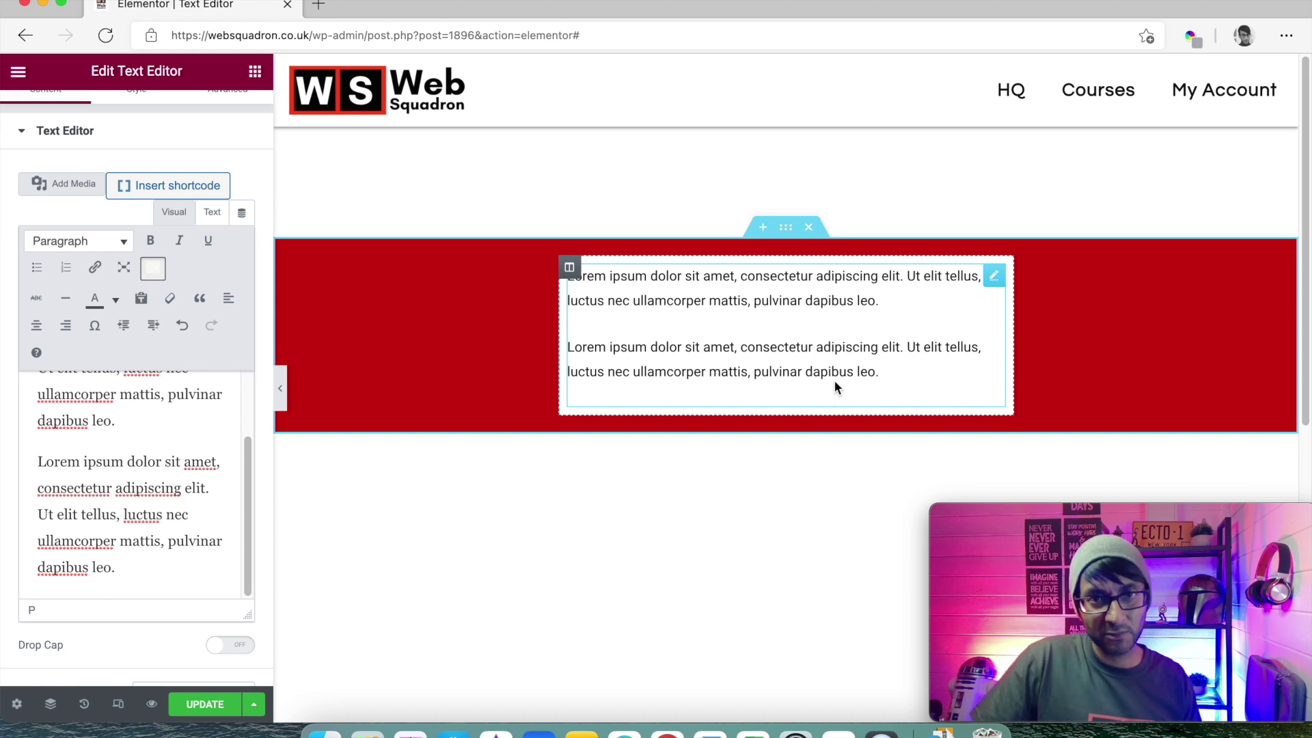
- Set the text widget's Advanced margin to 0 for top, right, bottom and left
click(994, 281)
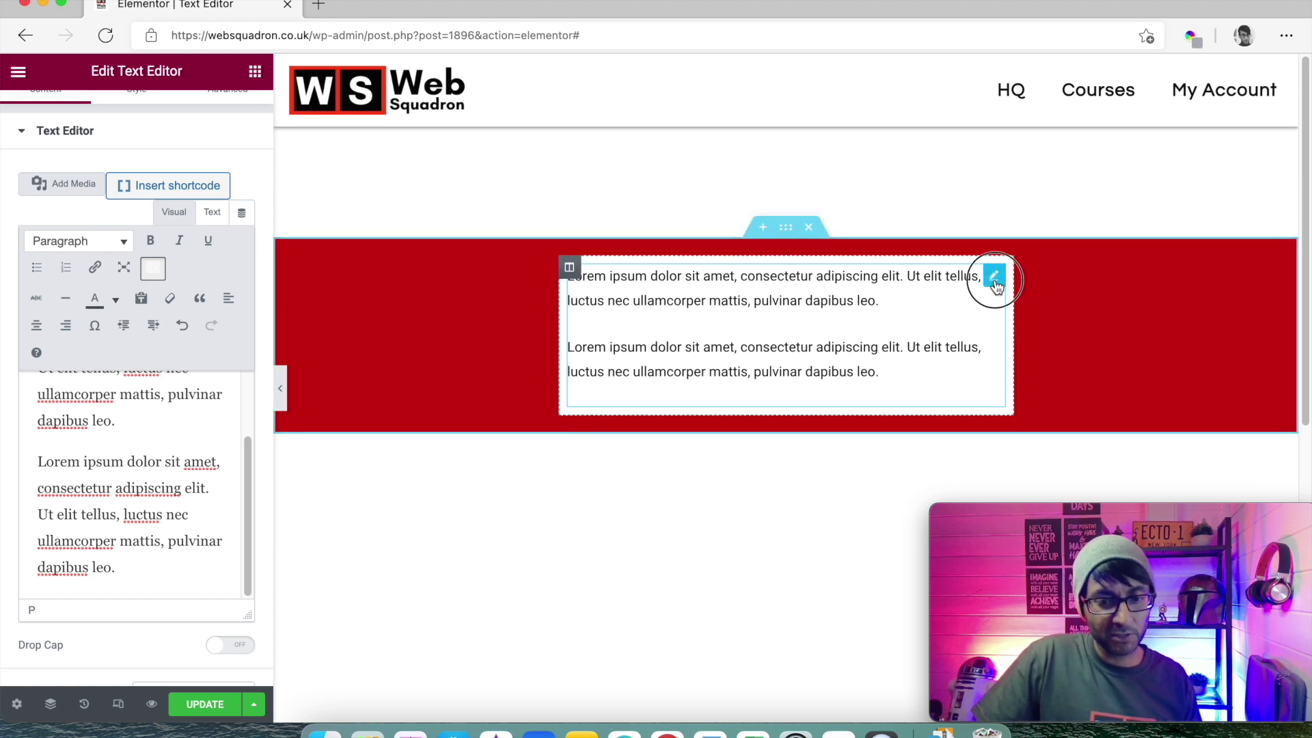
click(228, 115)
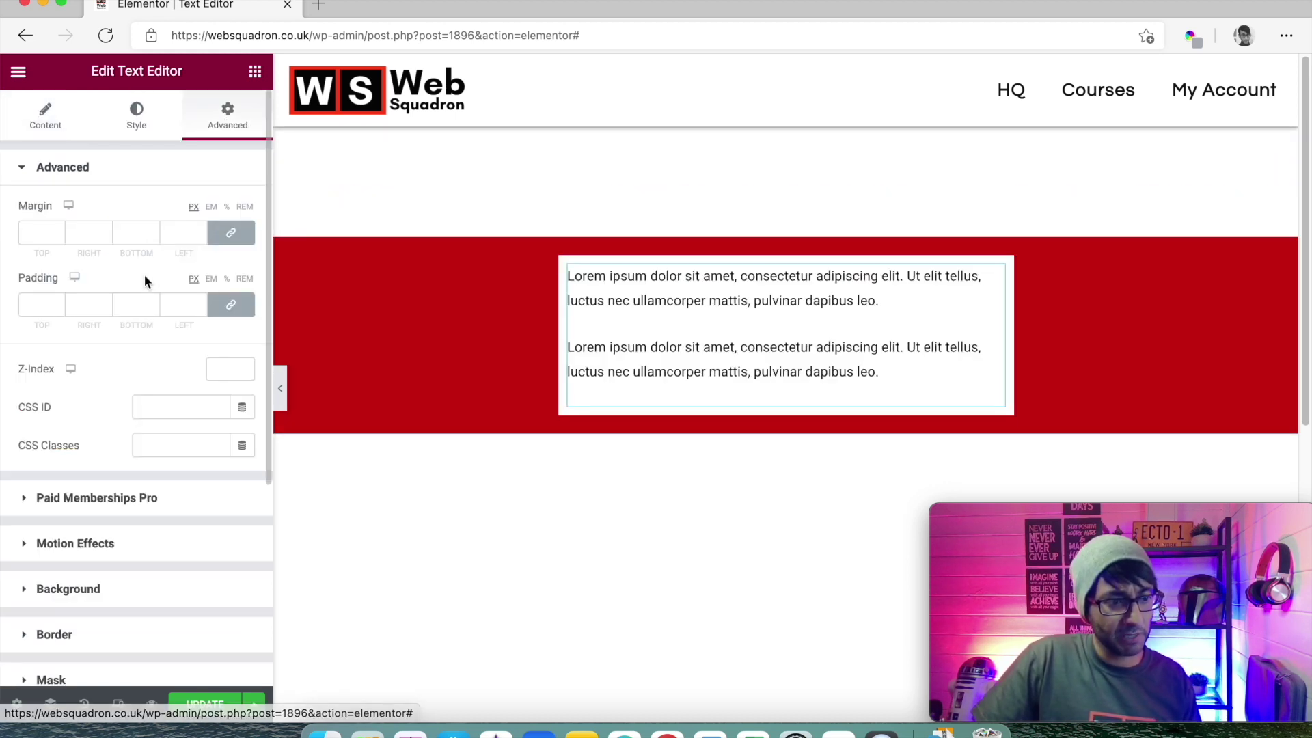
click(231, 233)
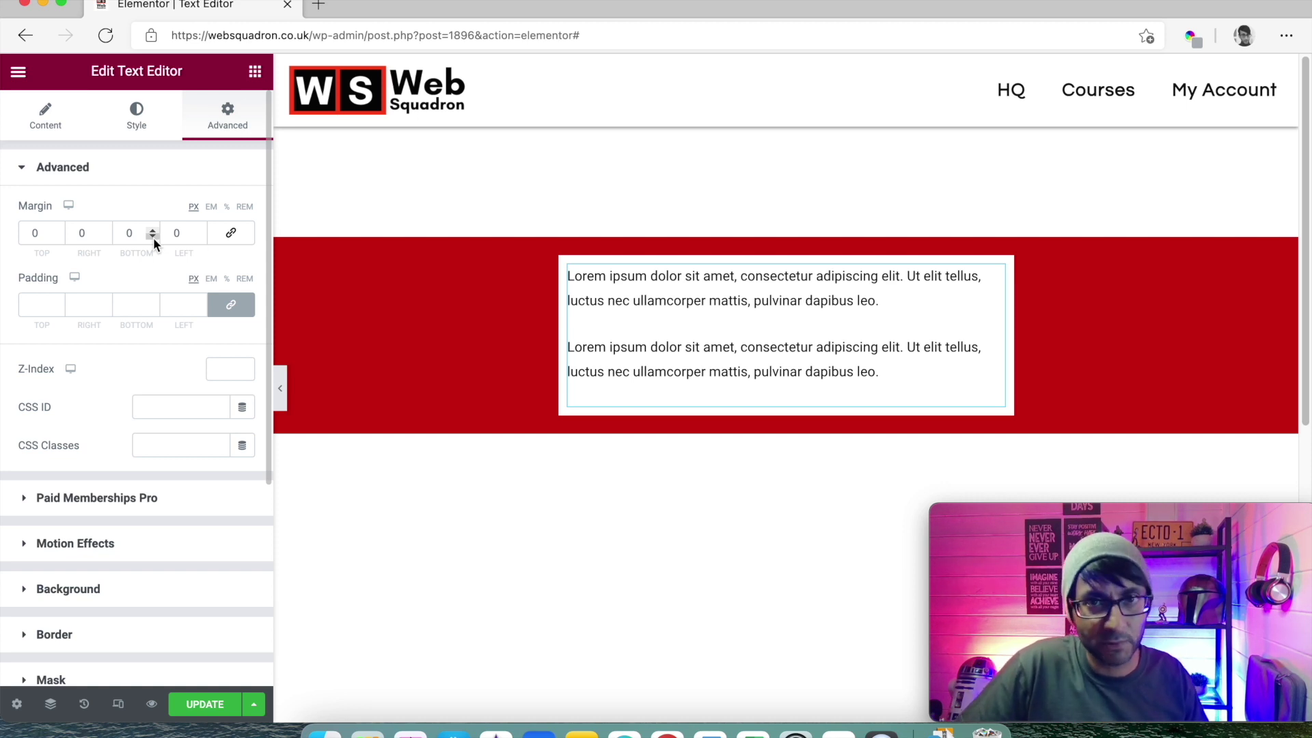
mouse_move(292, 166)
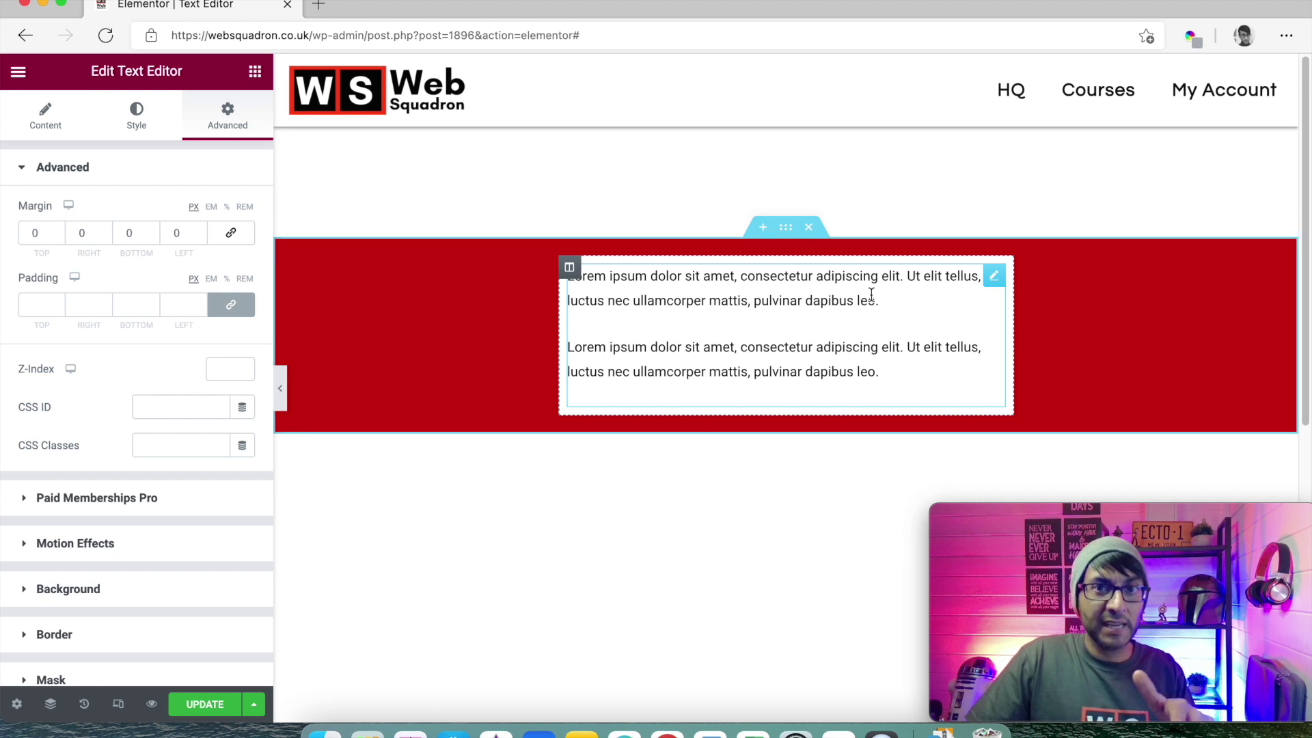
click(72, 132)
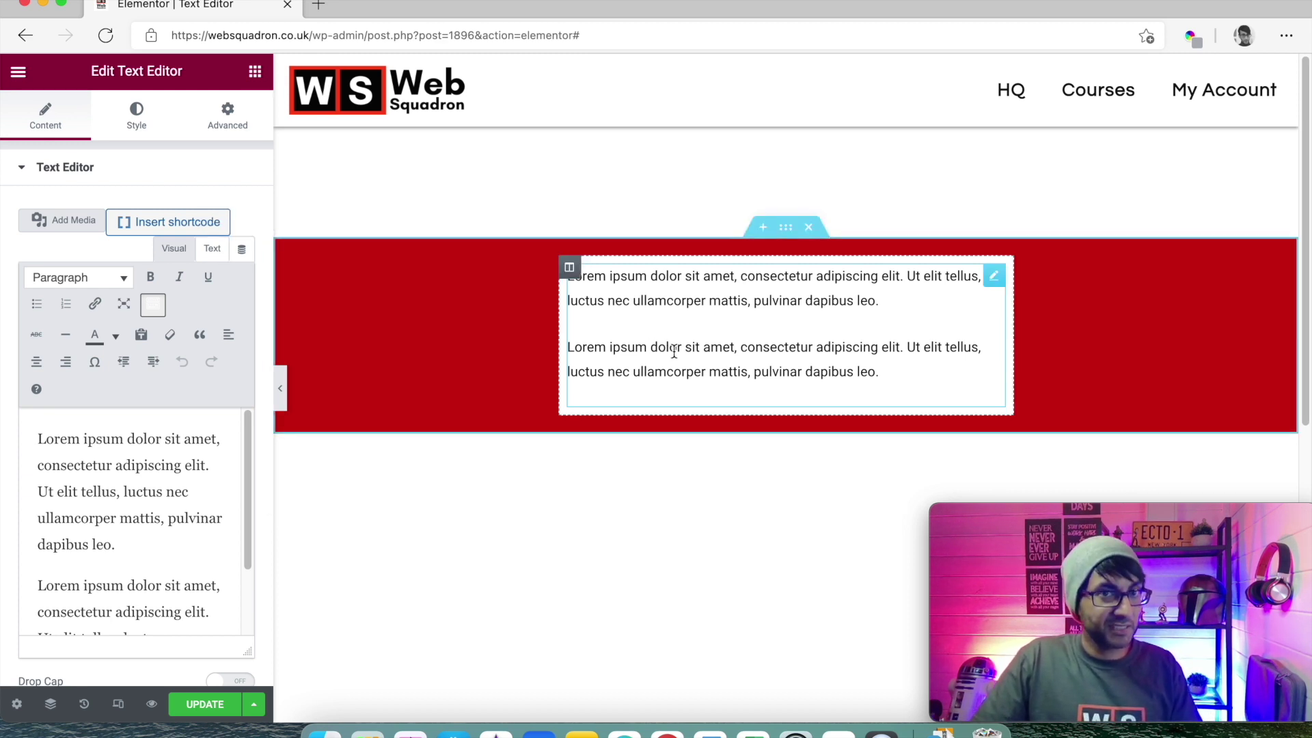
- In the HTML view, insert <br><br> after 'leo.' at the end of the first paragraph
click(212, 254)
click(176, 252)
click(210, 255)
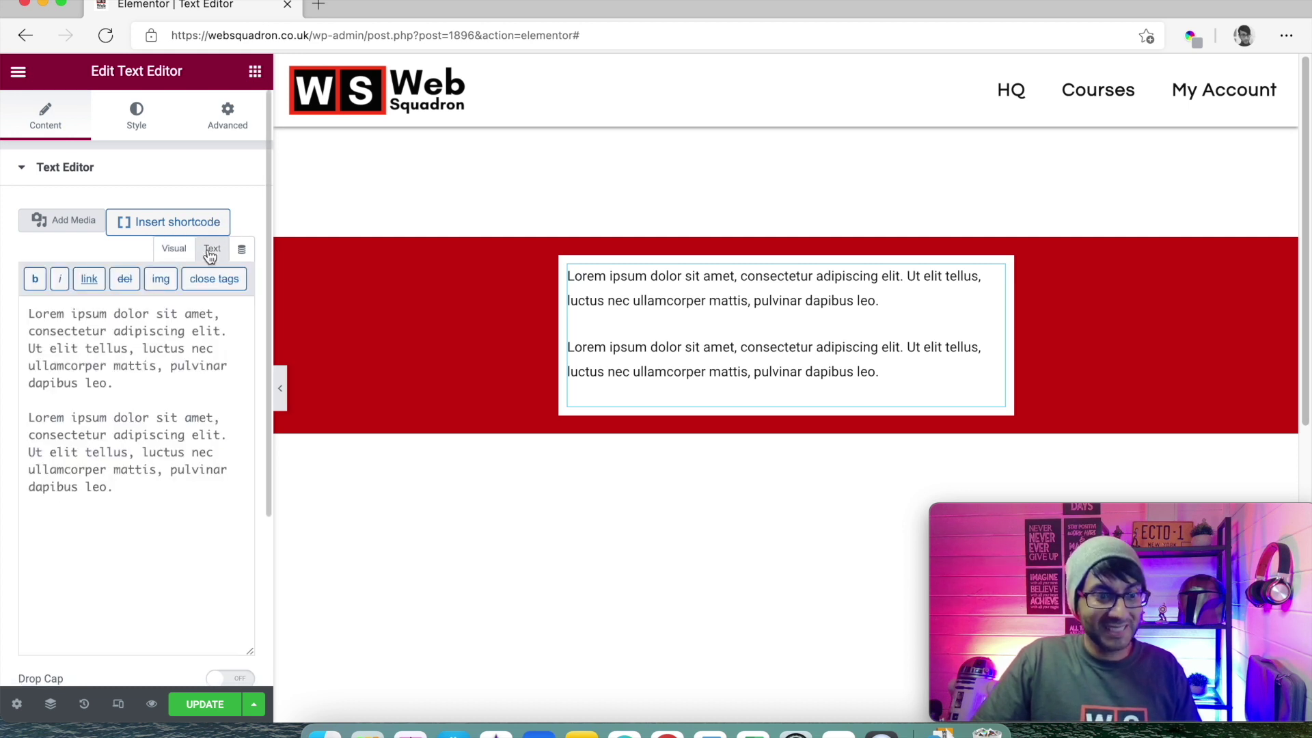
click(151, 488)
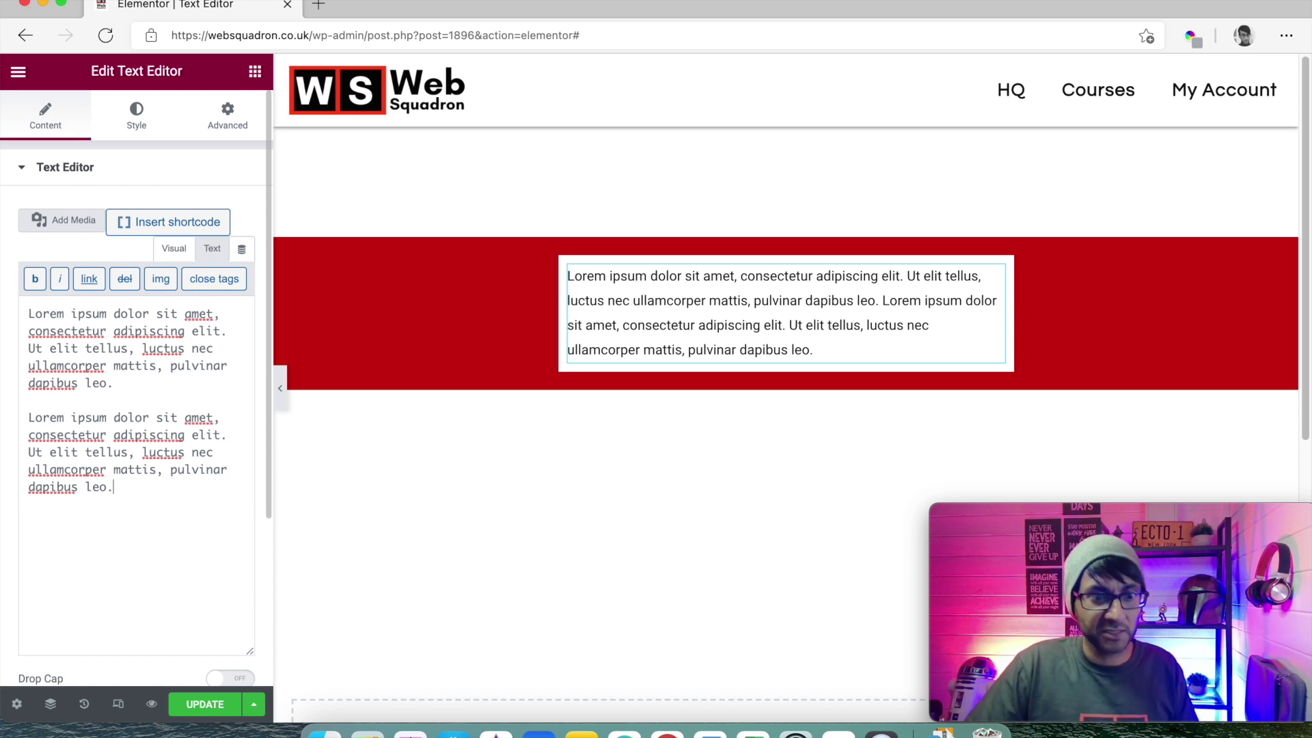
click(152, 387)
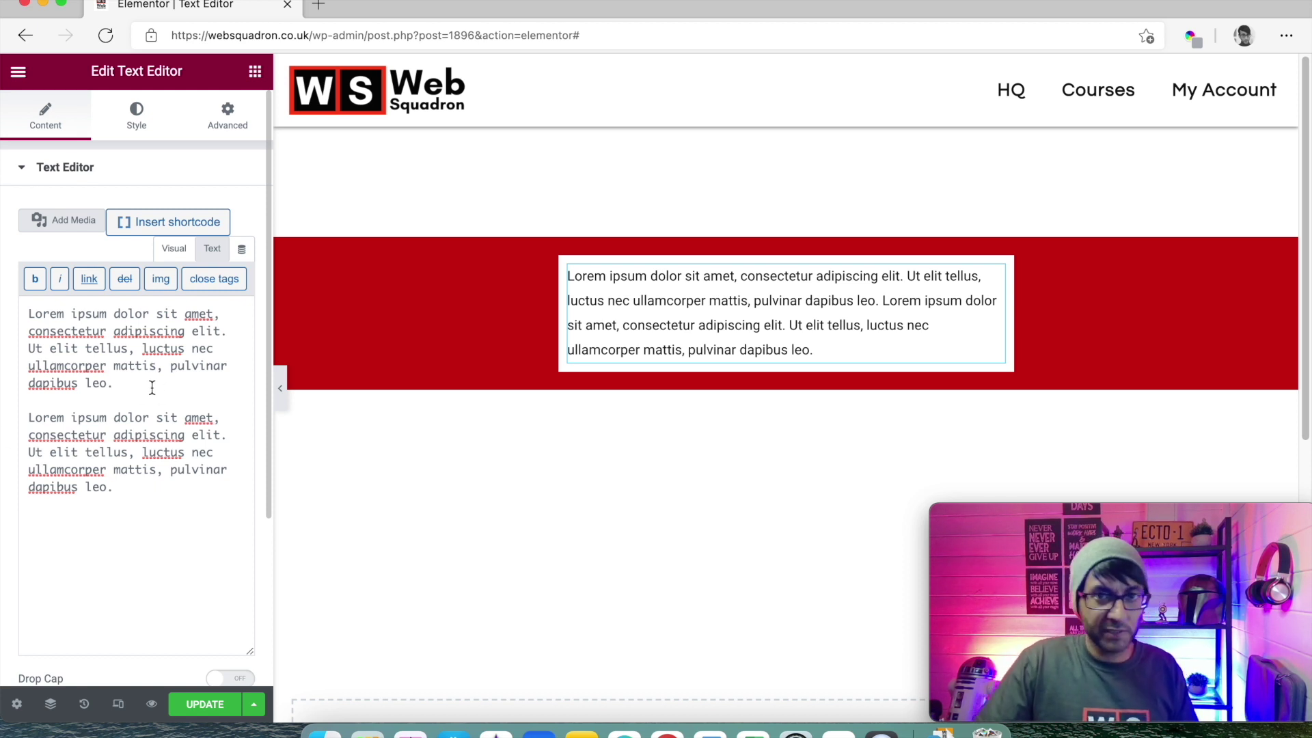
text(<)
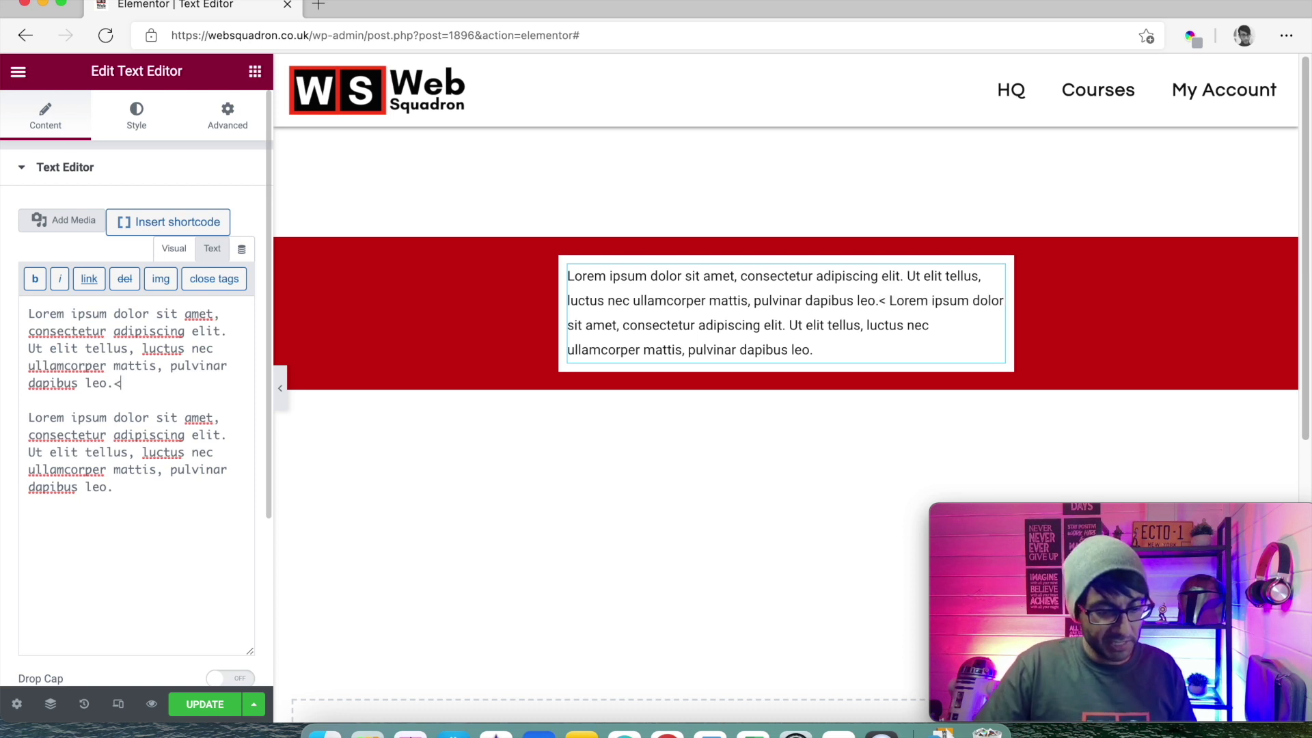
text(br><br>)
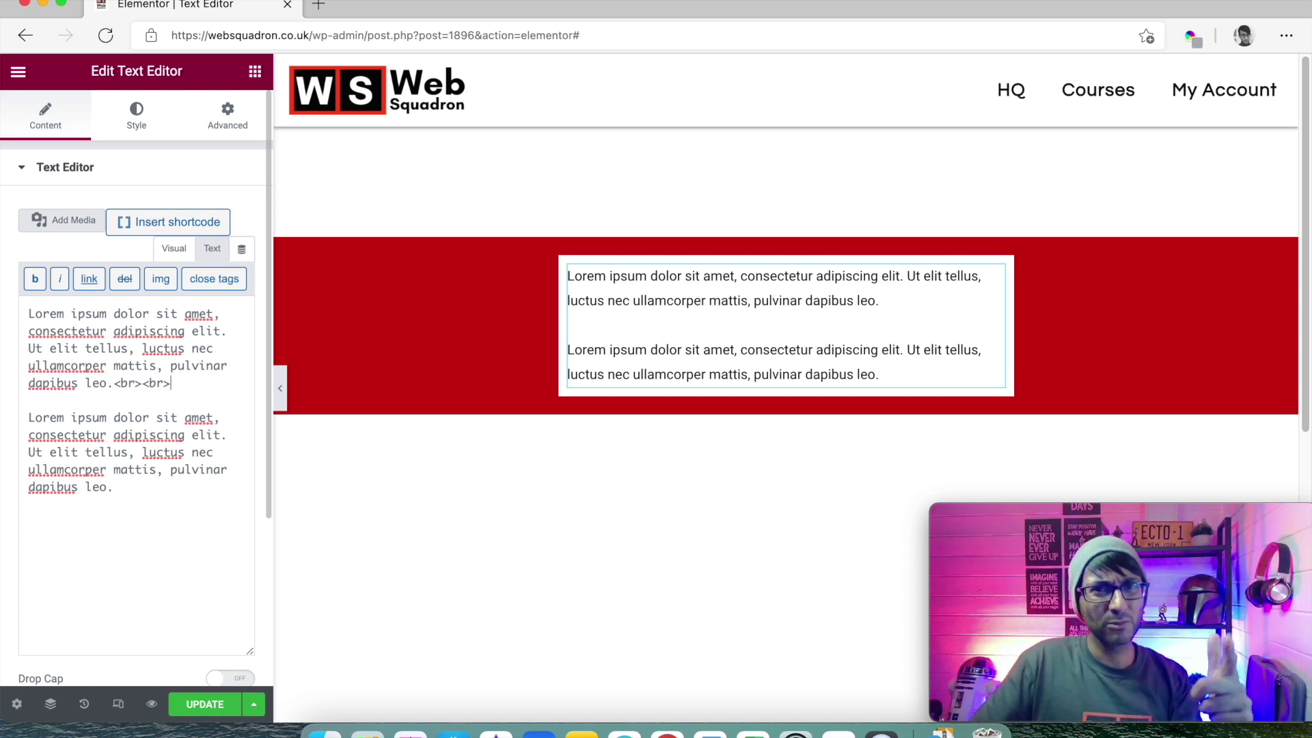
click(175, 250)
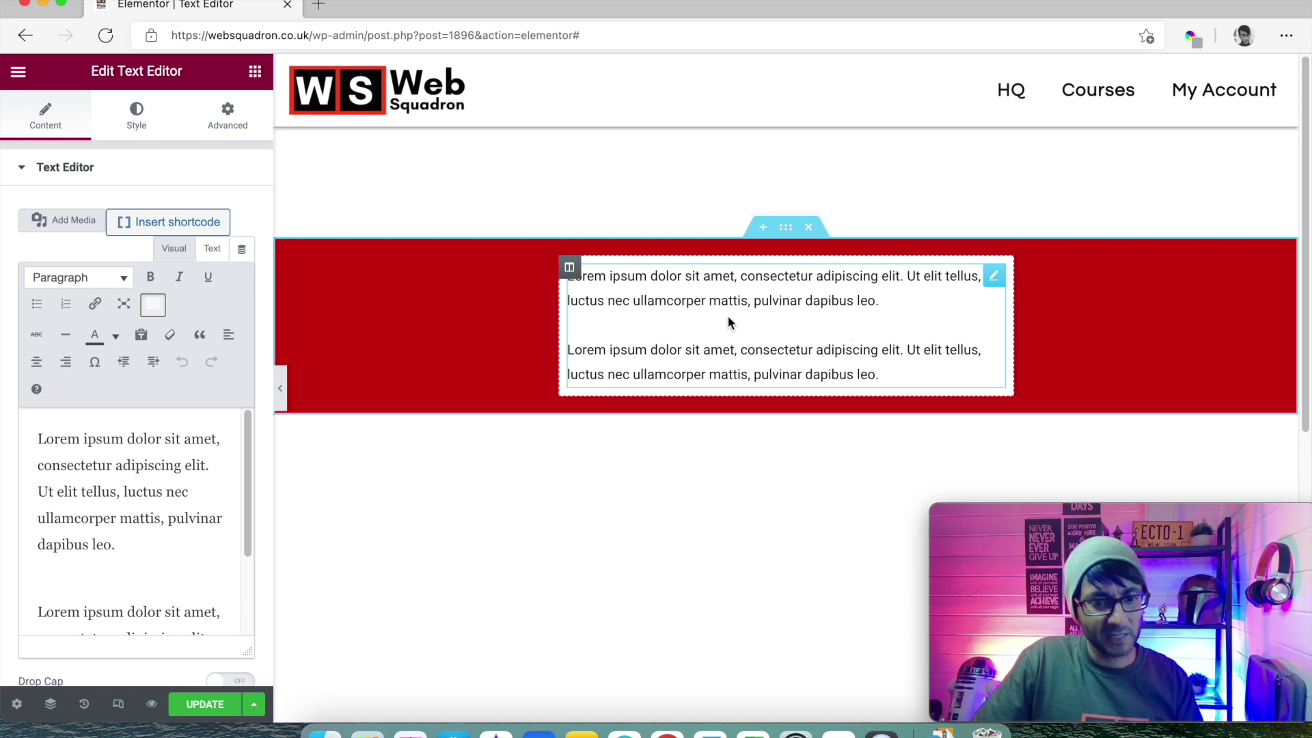
- Insert a person's name around 'Lorem ipsum' and add <br><br> after 'leo.' in the first paragraph
click(99, 466)
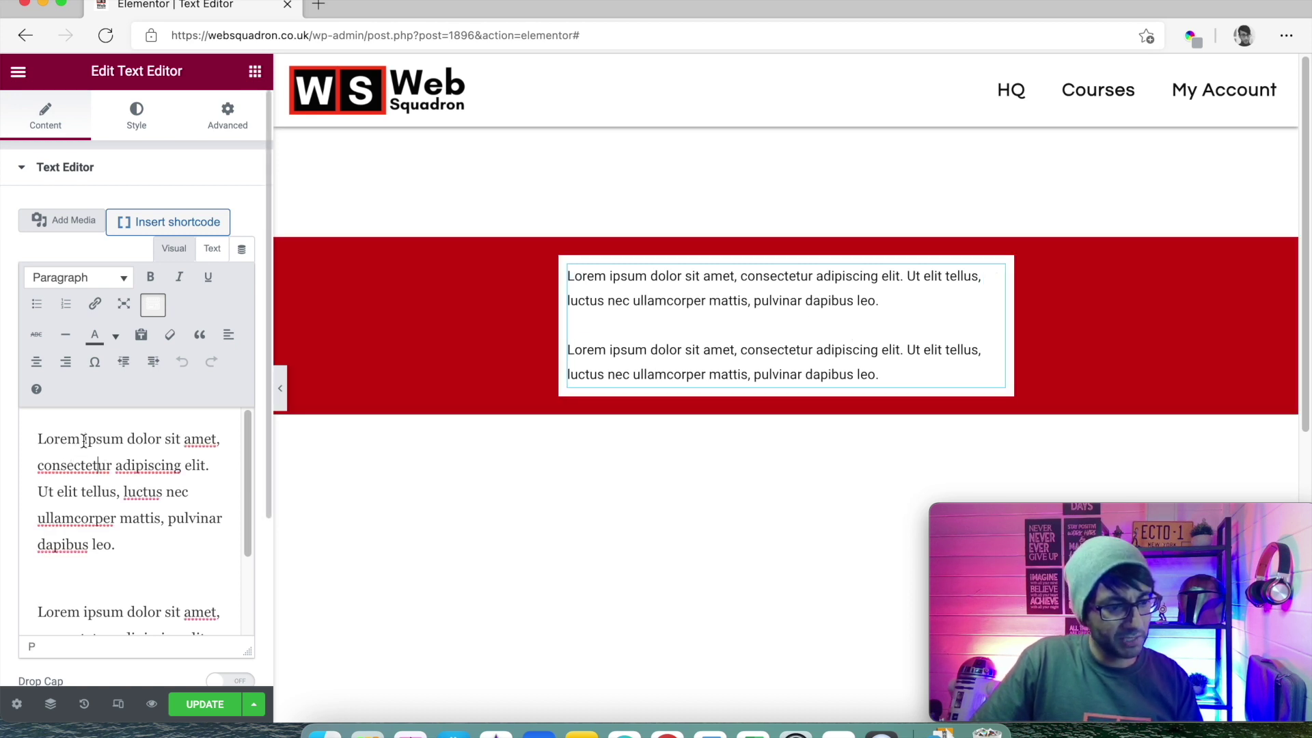
text(Imran)
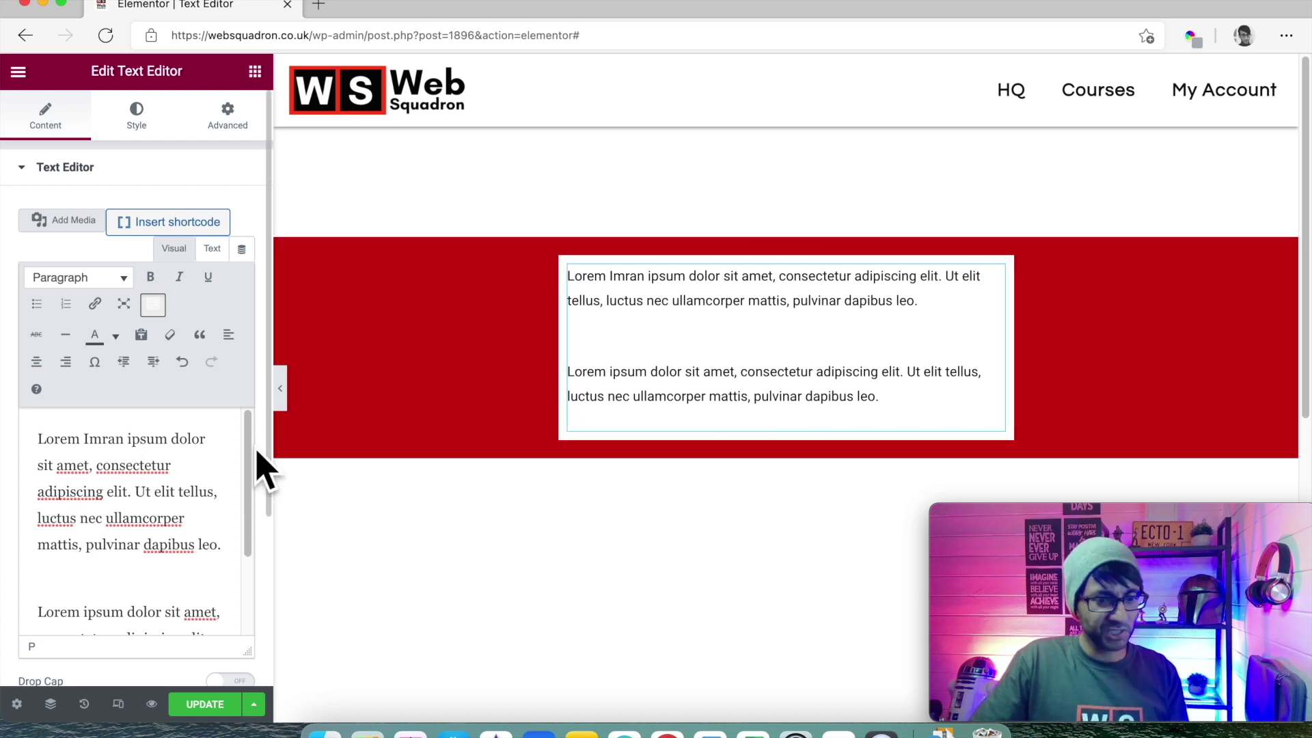
click(213, 249)
click(168, 489)
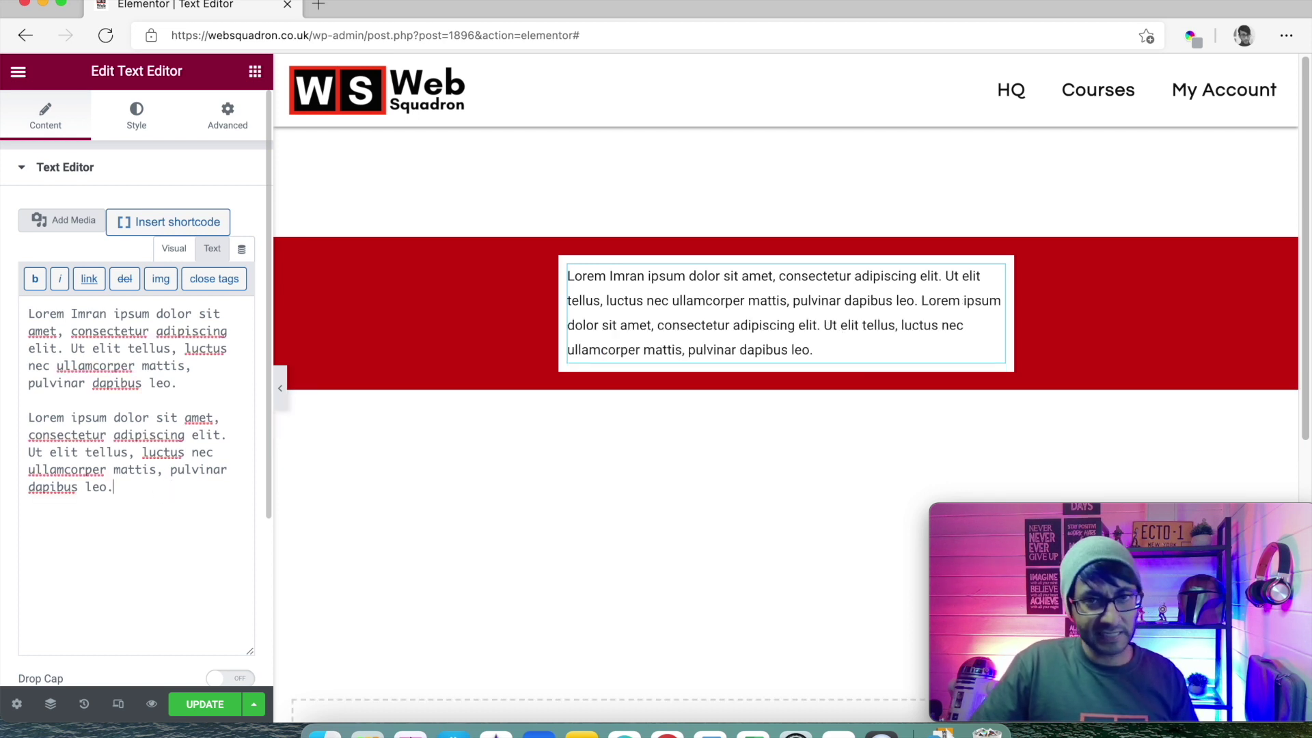
click(199, 384)
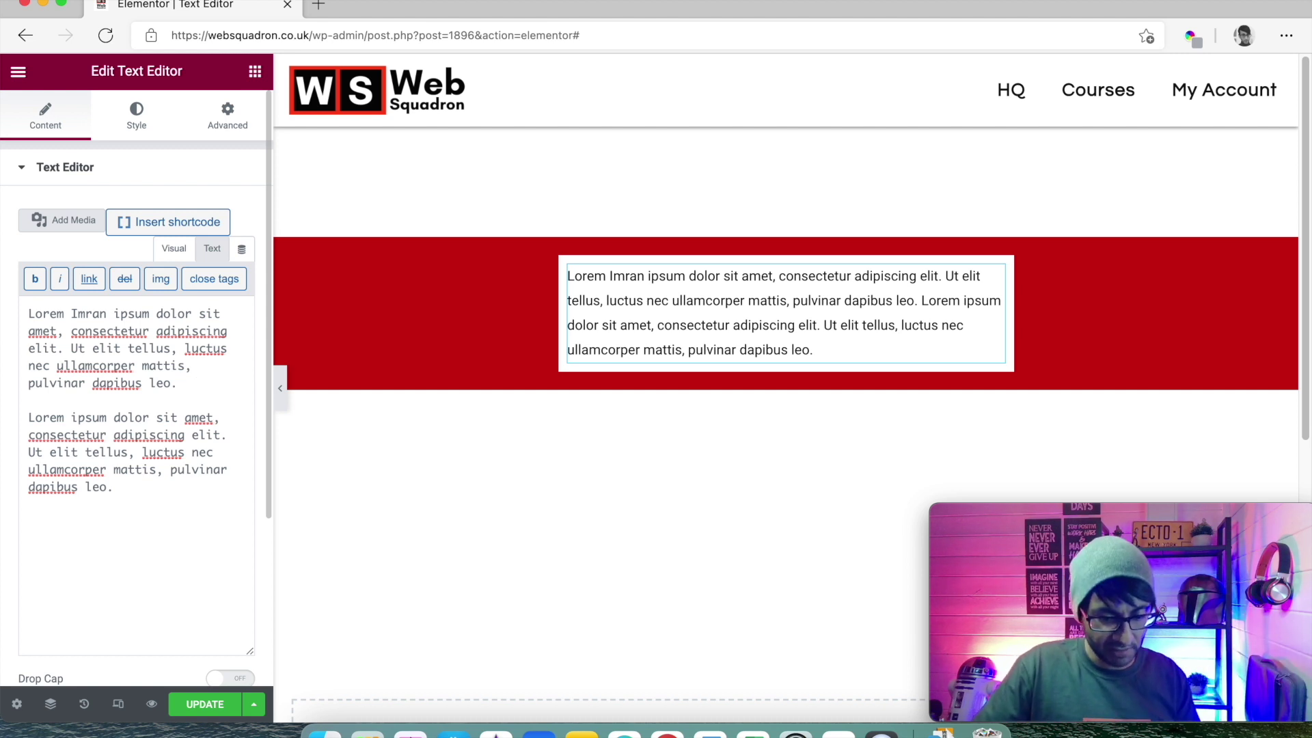
text(<br><br)
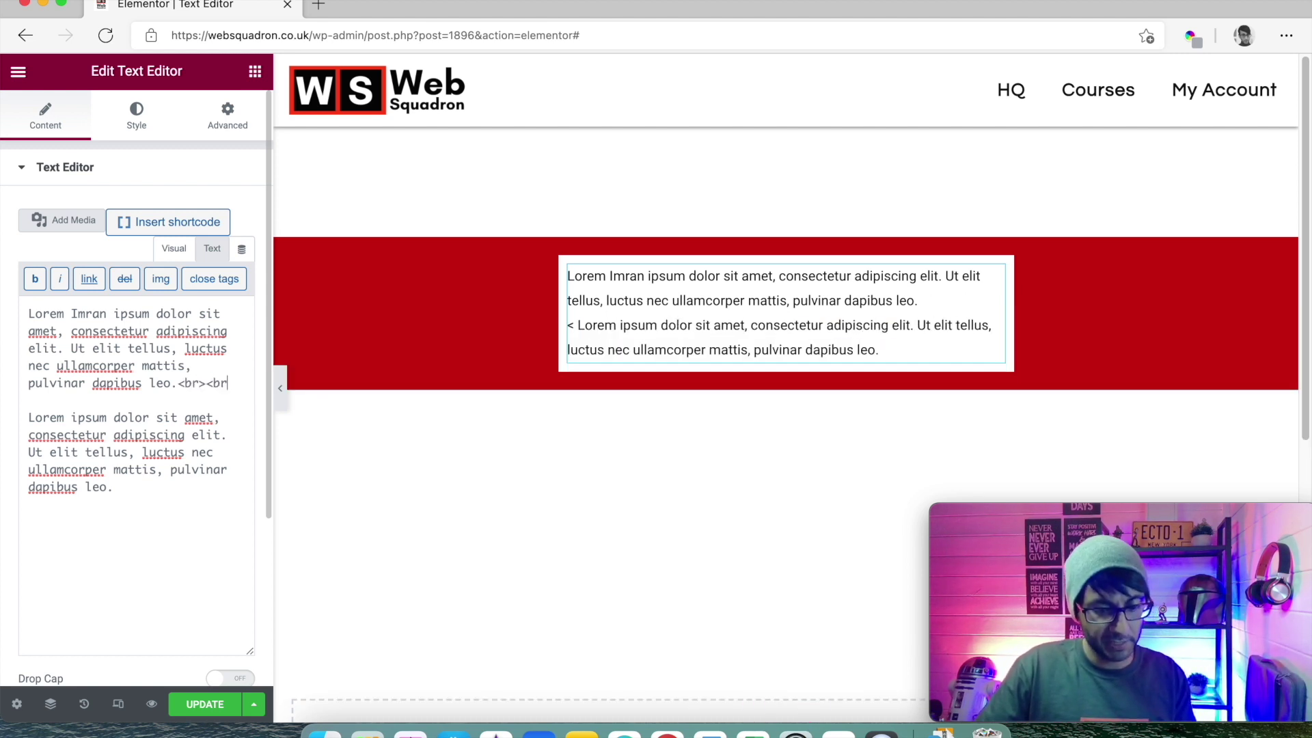
text(>)
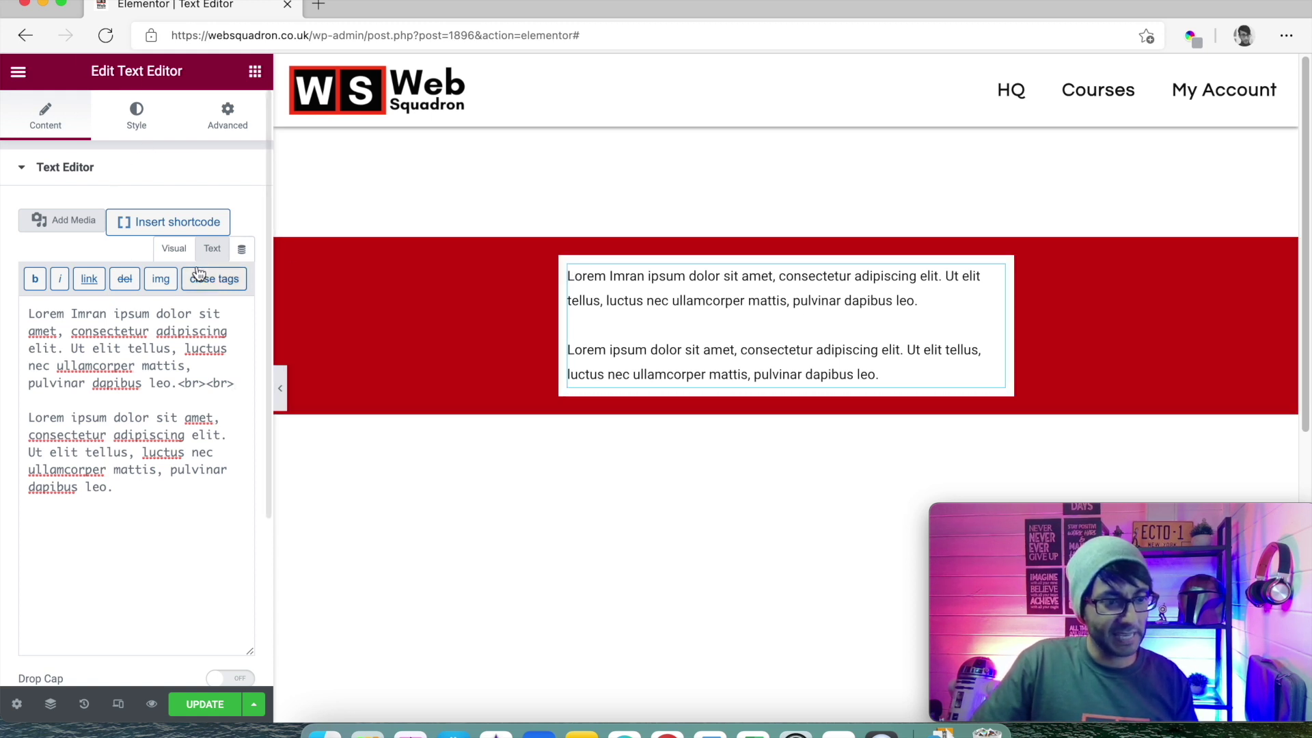
click(174, 249)
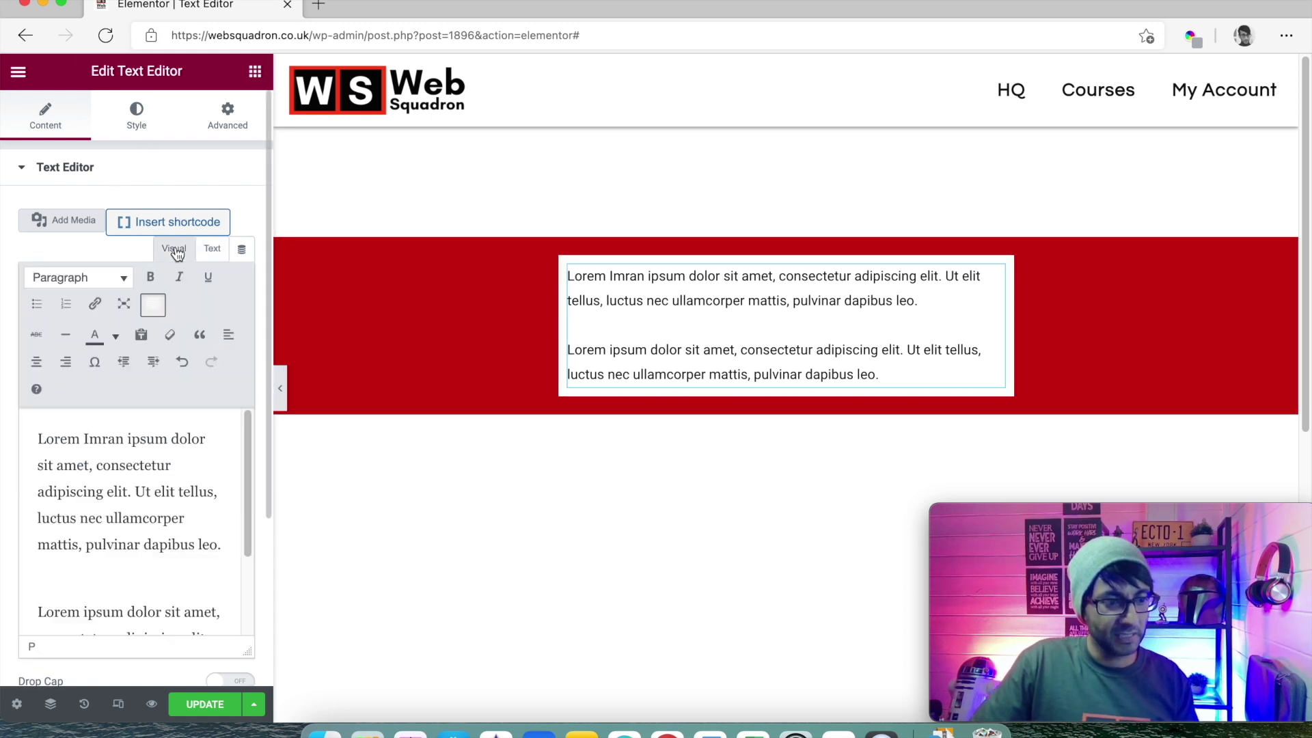
click(129, 439)
text(Siddiq)
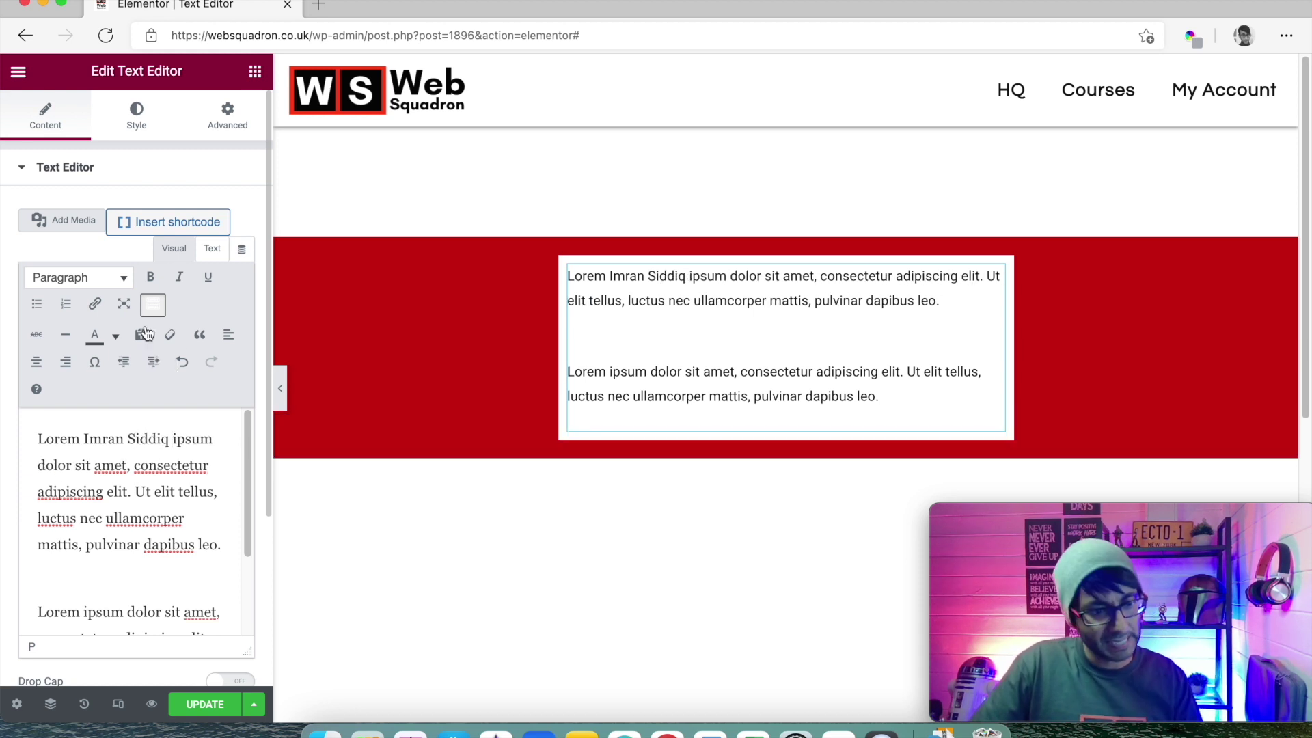
click(207, 250)
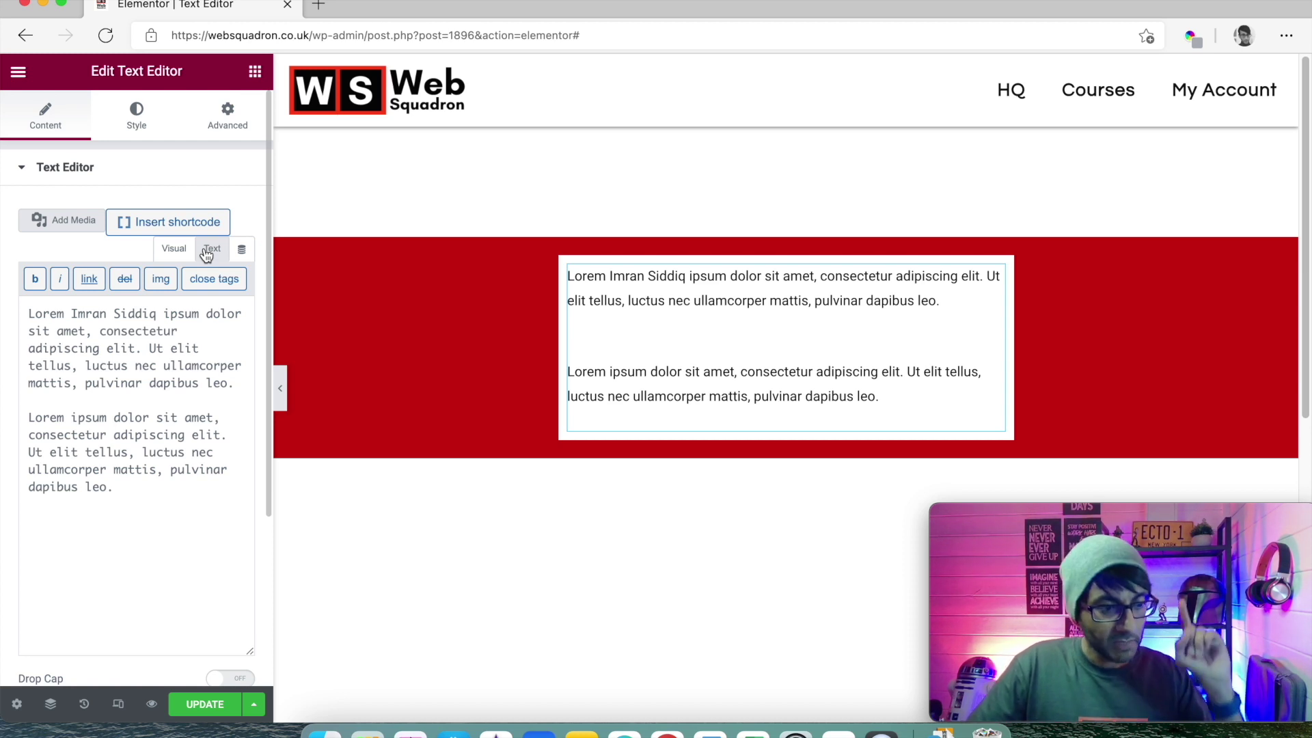
- Duplicate the red section so a matching copy sits beneath it
mouse_move(565, 292)
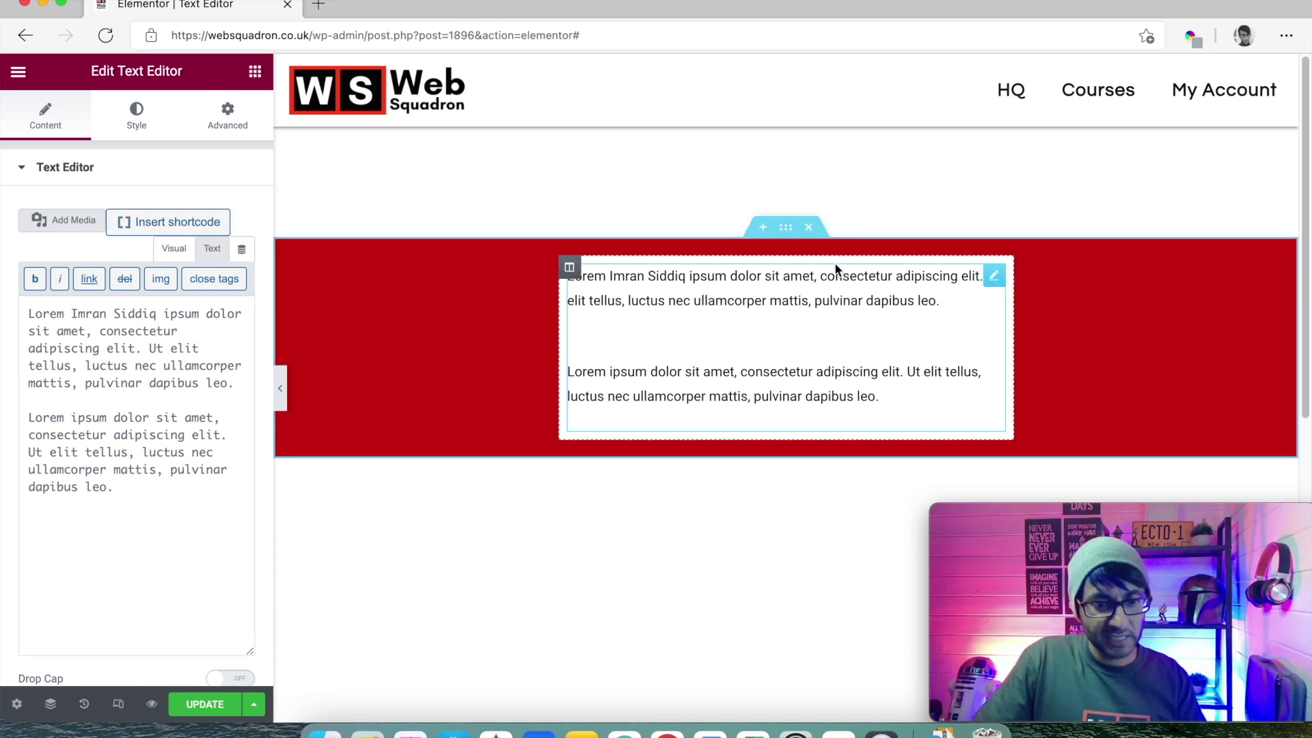
right_click(795, 242)
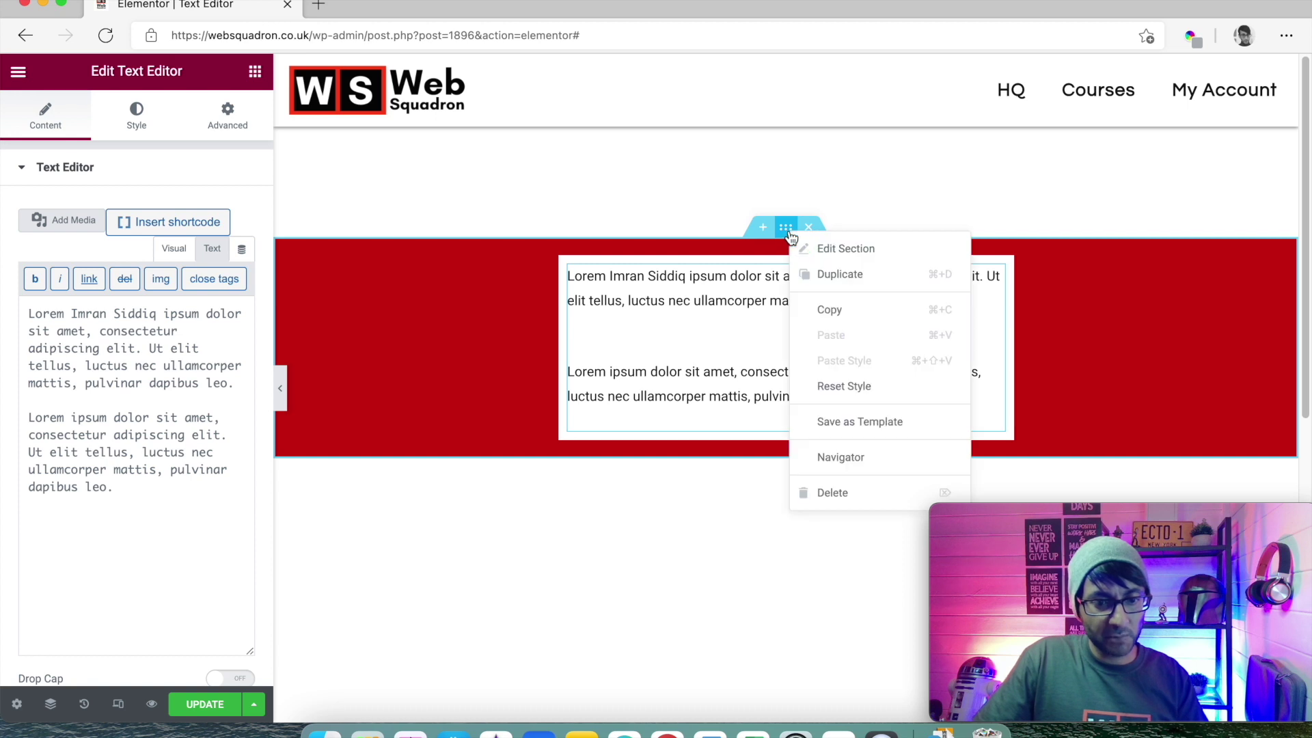
click(819, 269)
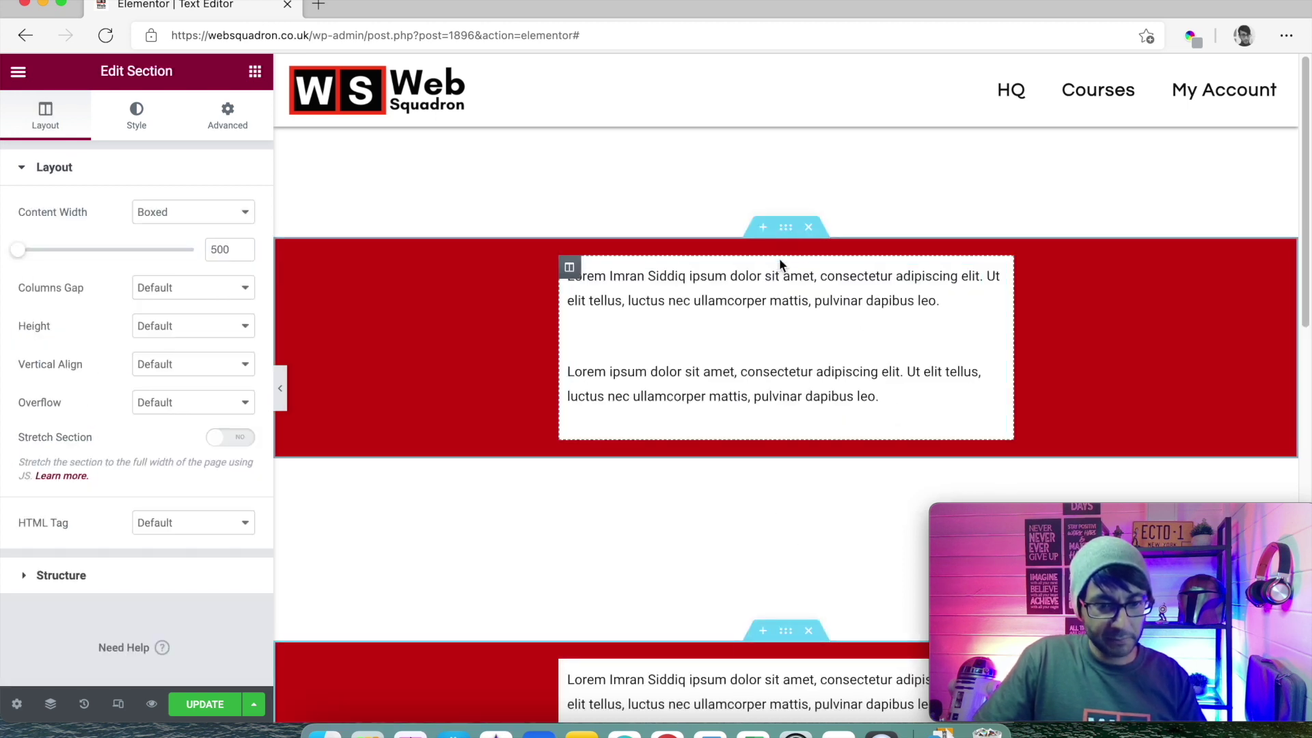
click(784, 236)
click(228, 117)
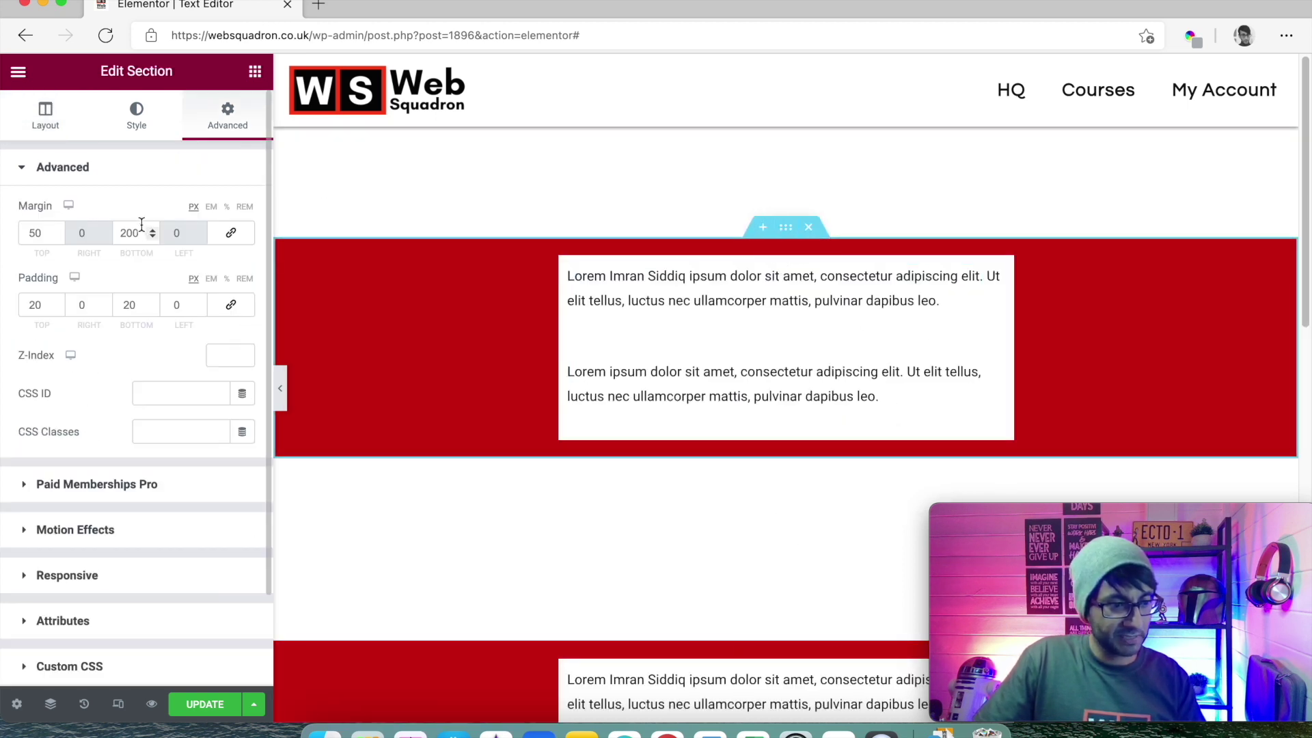
- Set the upper section's bottom margin and the lower section's top margin to 0
drag(142, 233, 89, 233)
text(0)
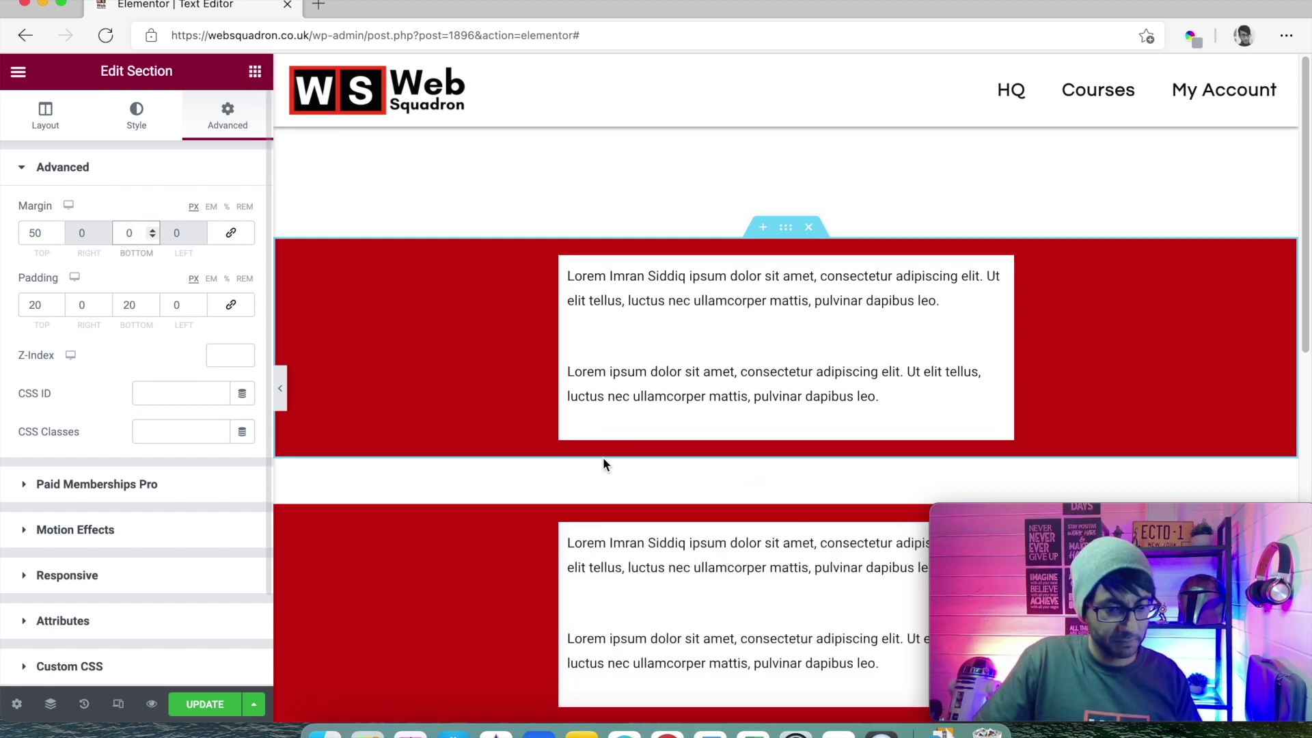
click(786, 494)
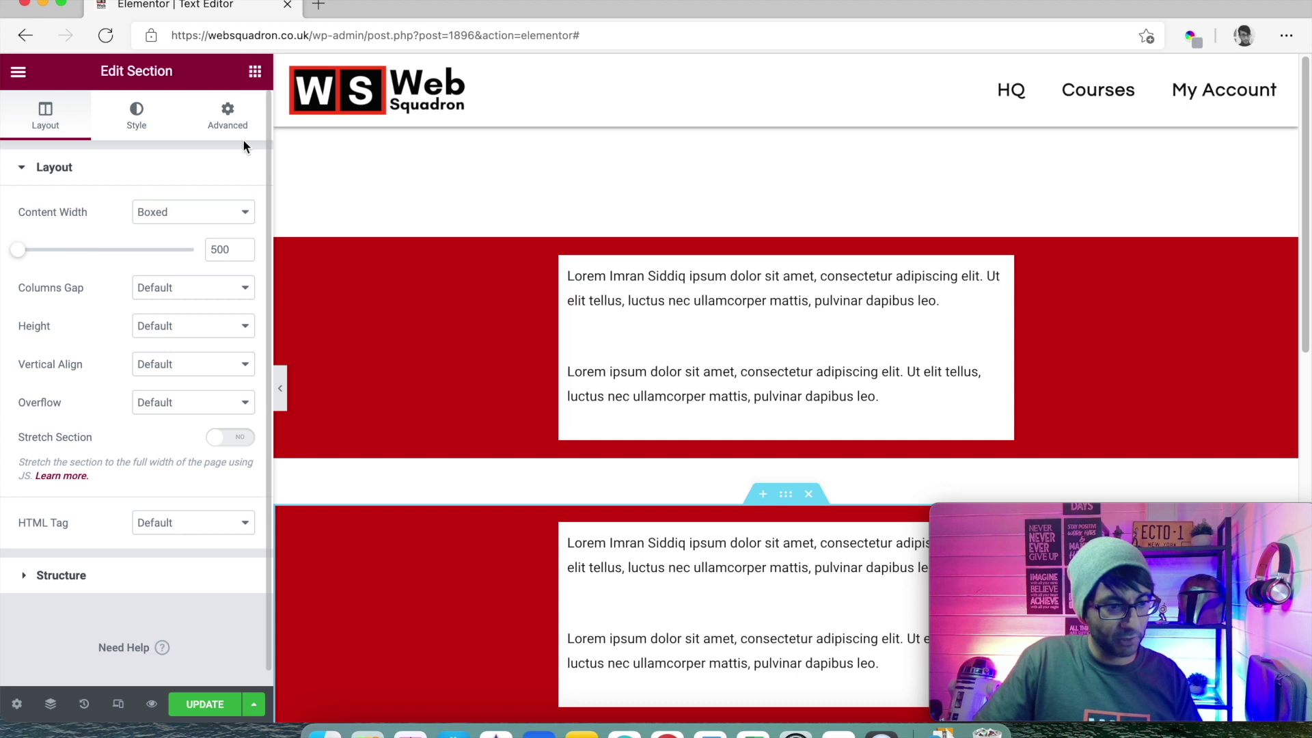
click(228, 116)
double_click(34, 233)
text(0)
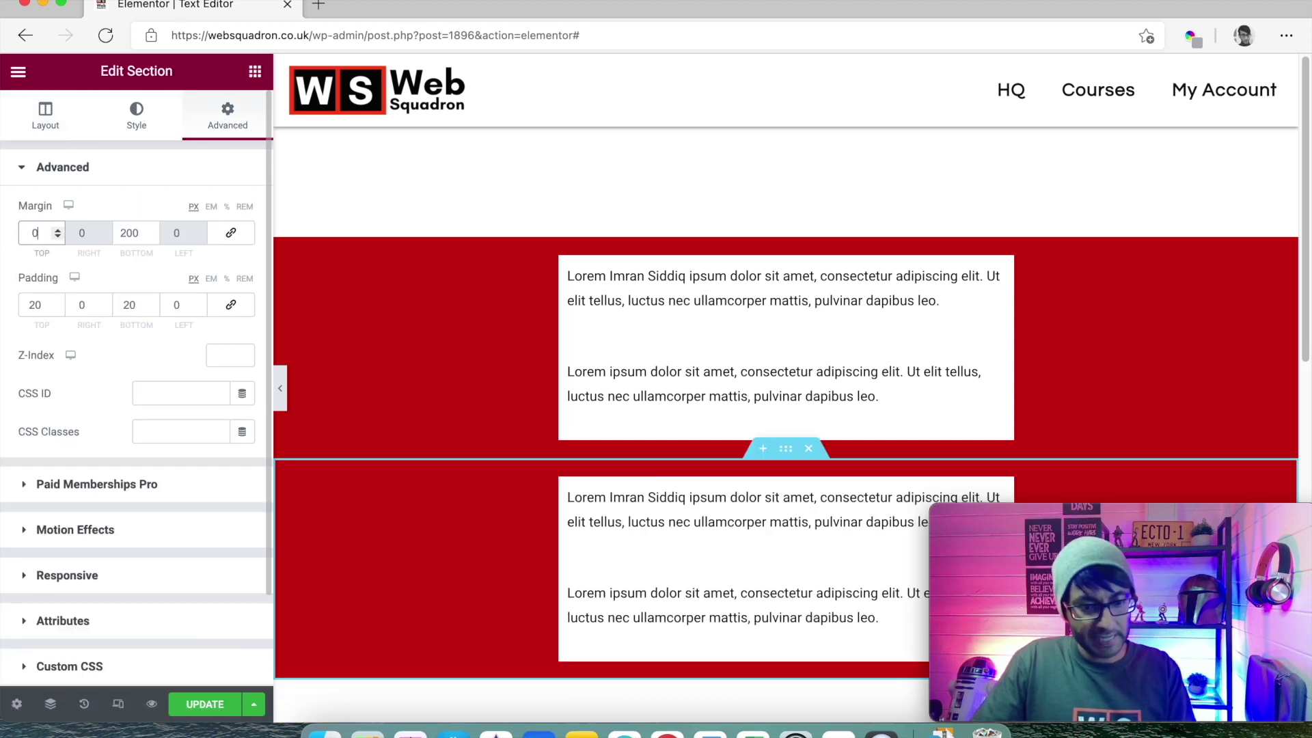
drag(1169, 524, 1260, 532)
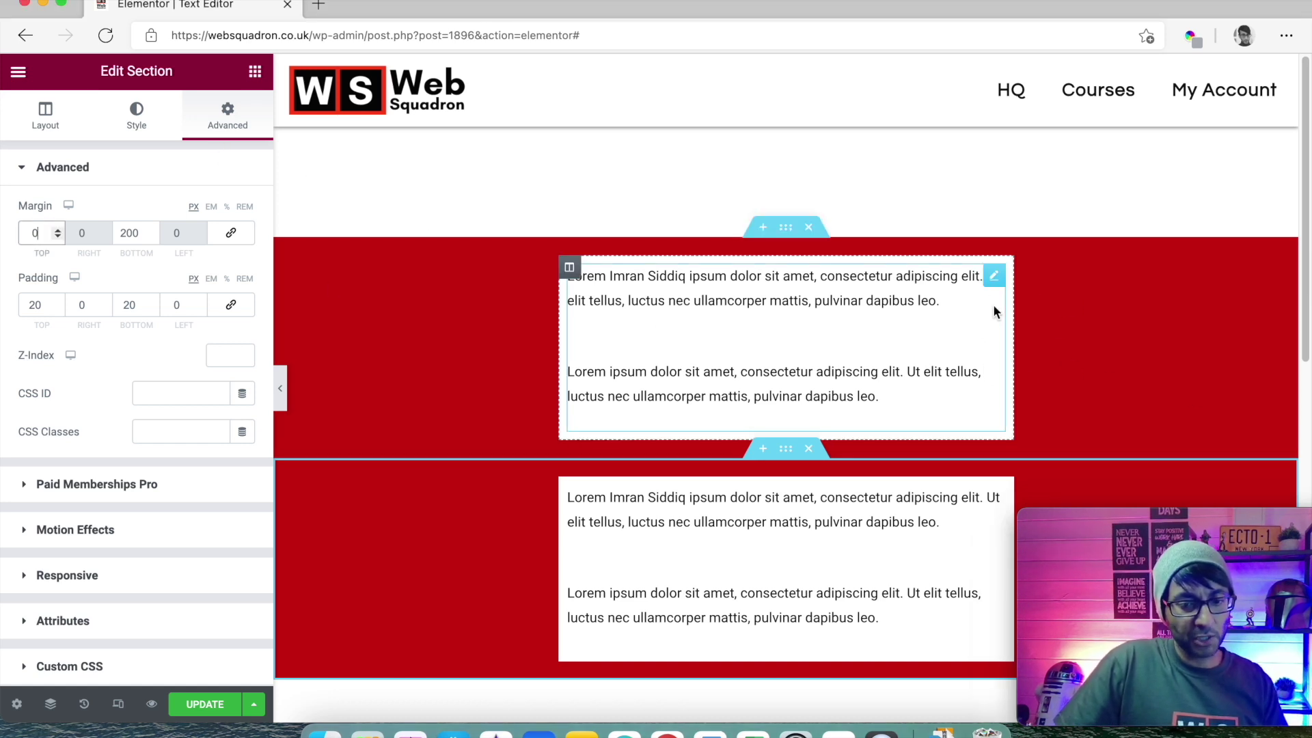
- Expand the Custom CSS panel in the upper text widget's Advanced settings
click(996, 282)
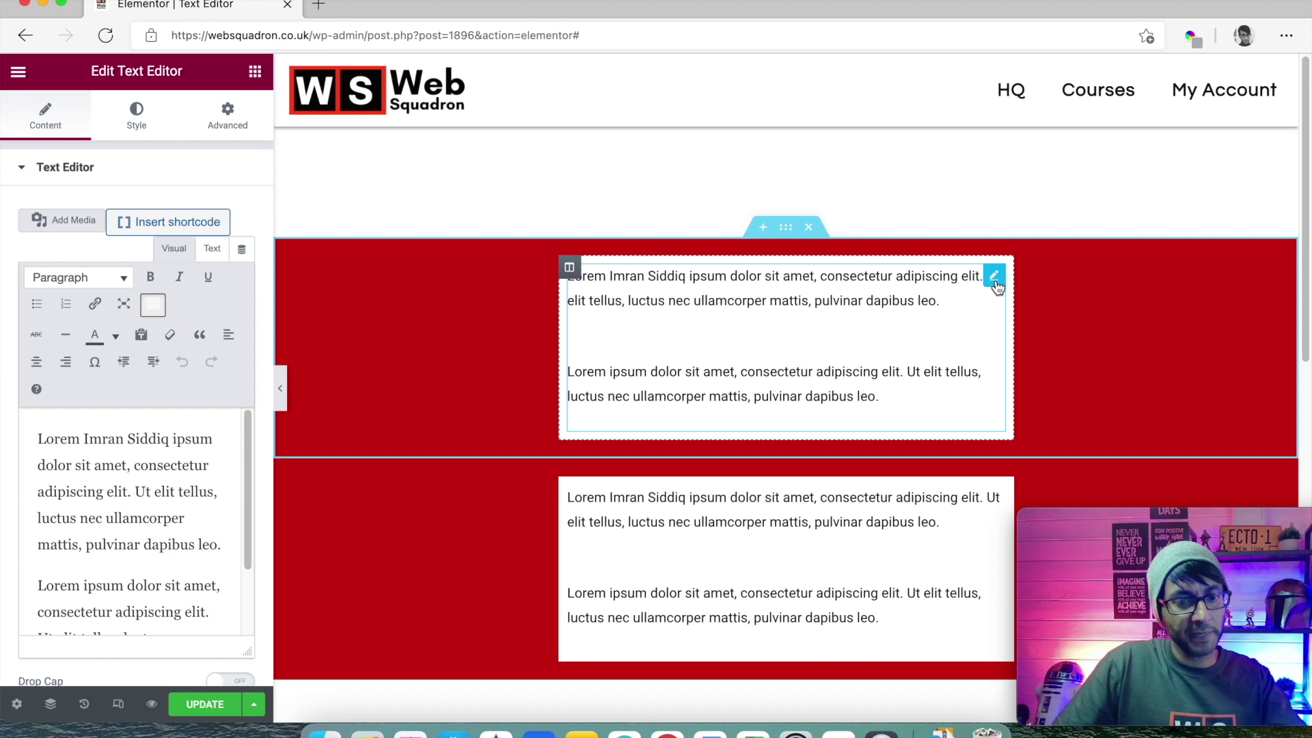
click(235, 128)
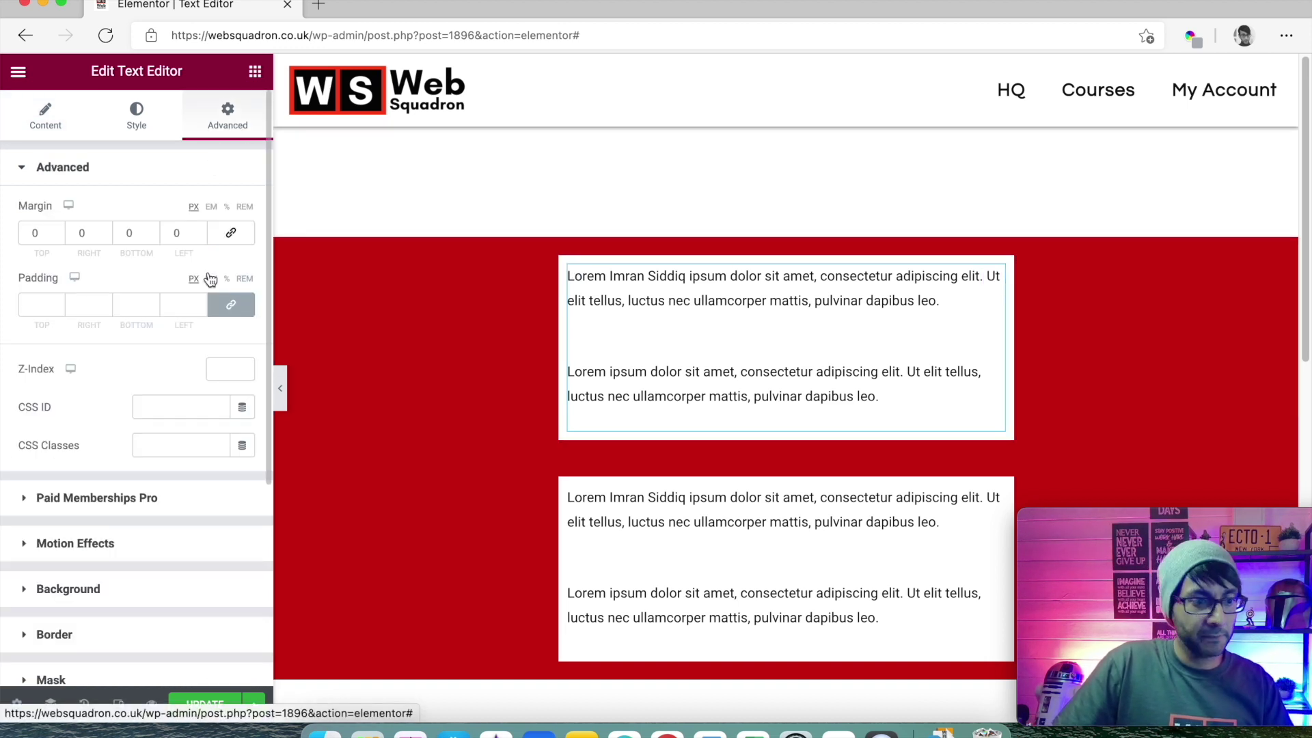
scroll(210, 279, down, 10)
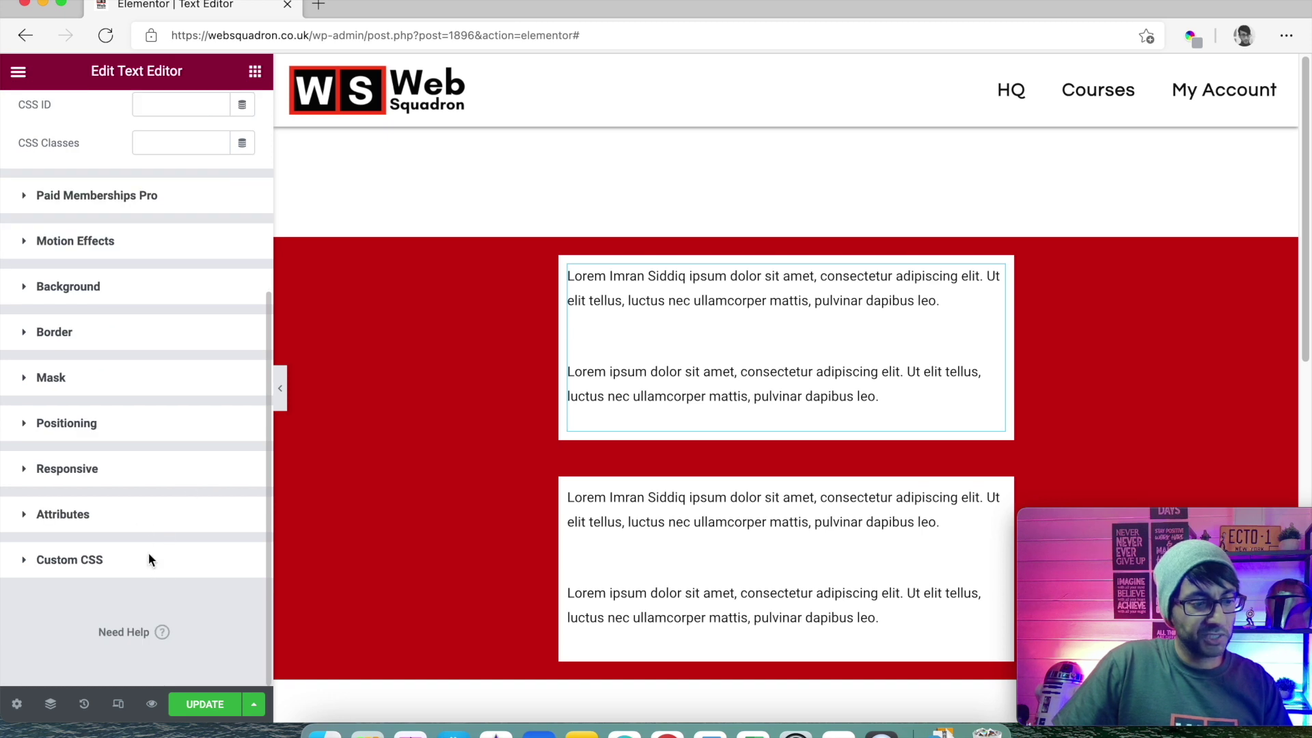
click(150, 560)
scroll(205, 506, down, 5)
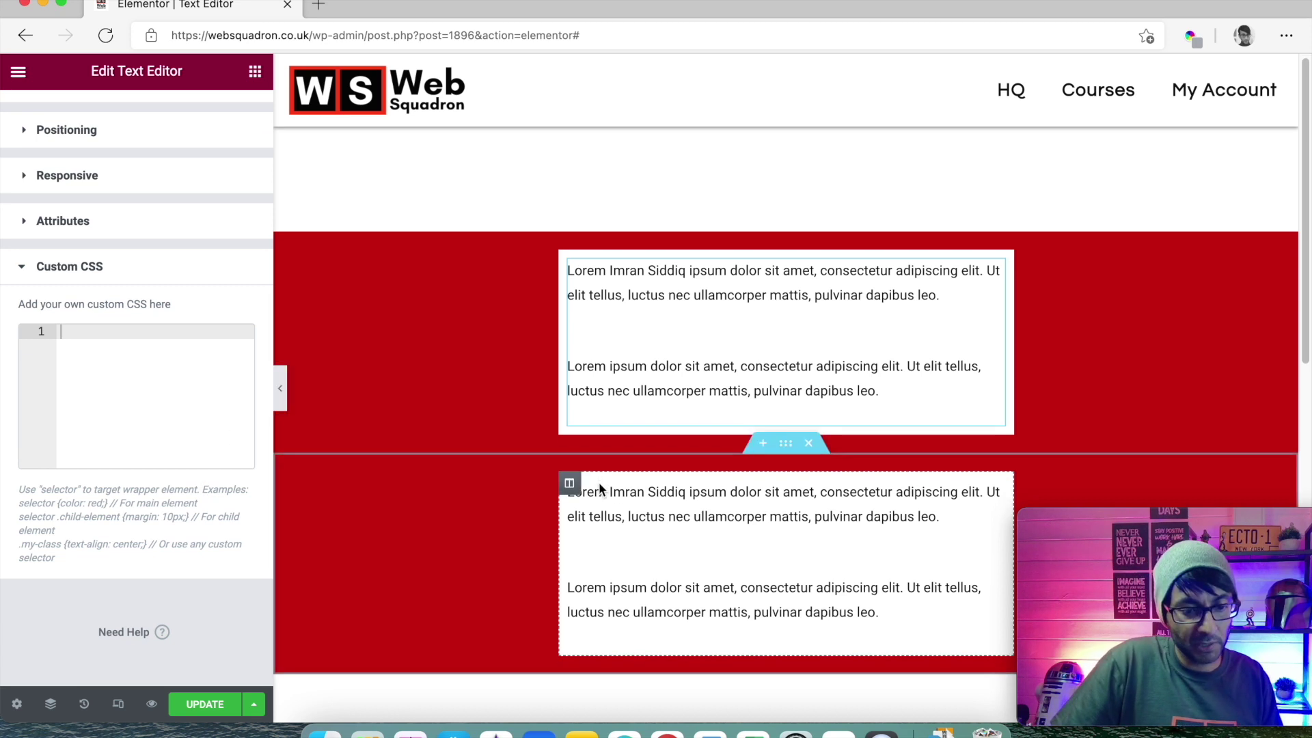
scroll(772, 438, down, 6)
click(767, 436)
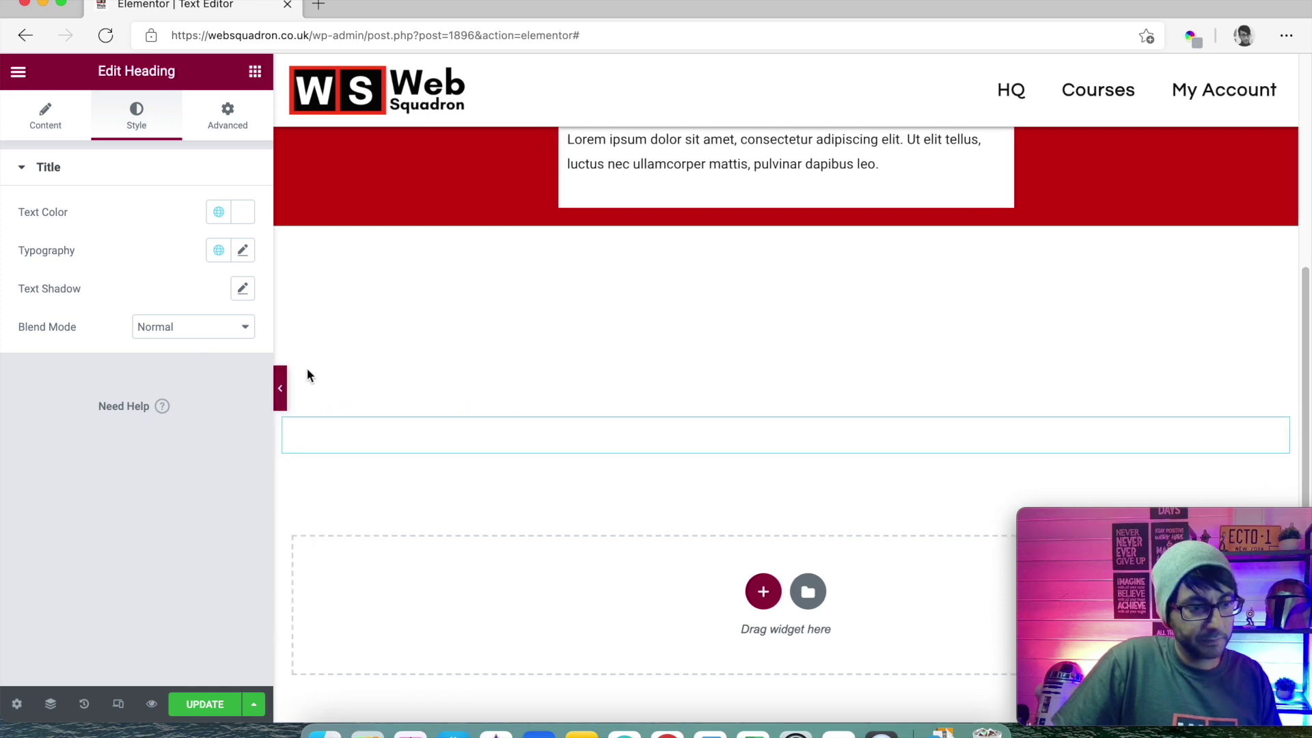
- Colour the CSS-snippet heading with the global Accent red and set its size to 48 px
click(50, 120)
drag(137, 255, 2, 231)
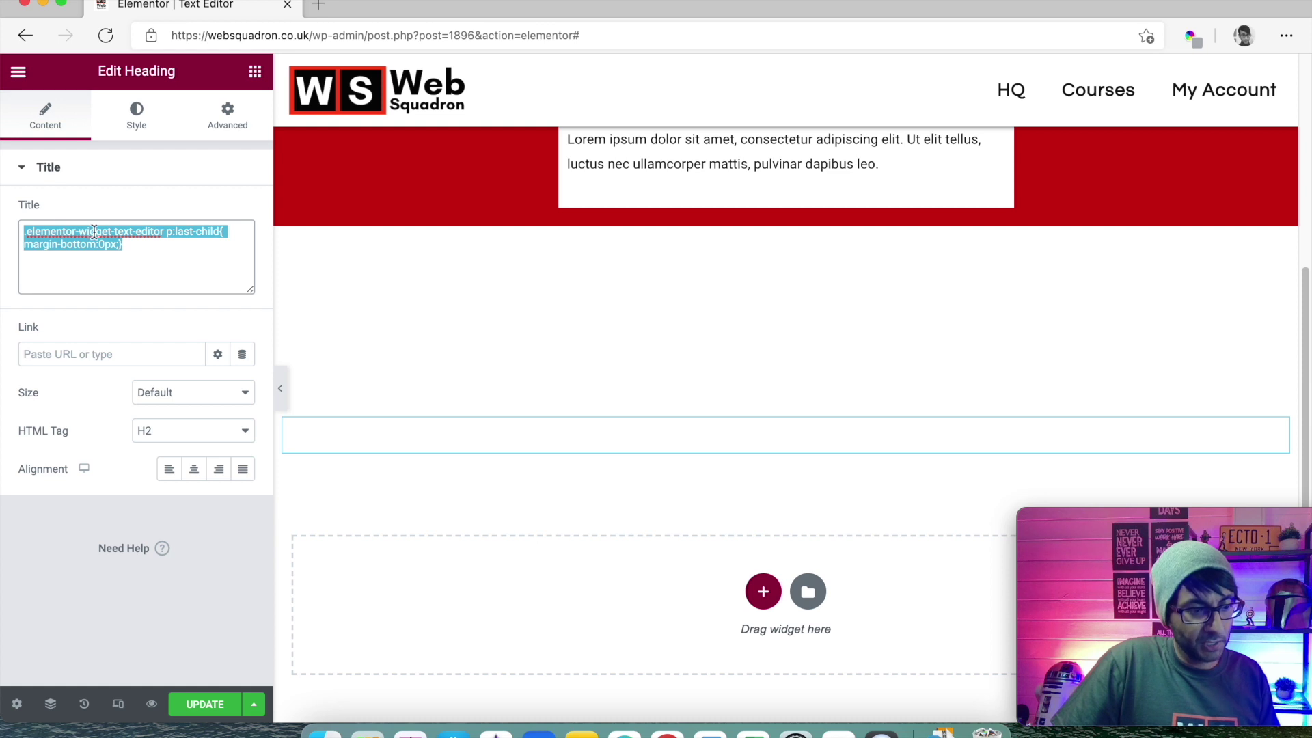
click(480, 428)
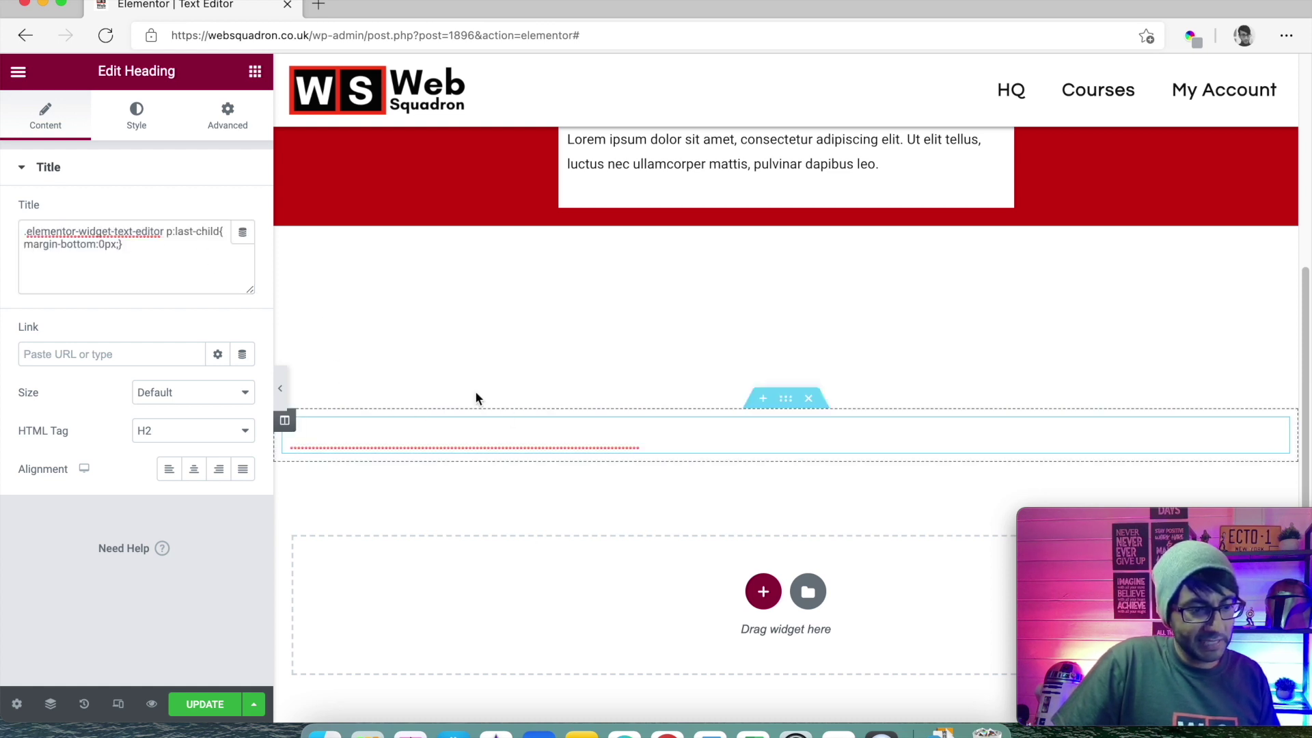
click(136, 118)
click(218, 212)
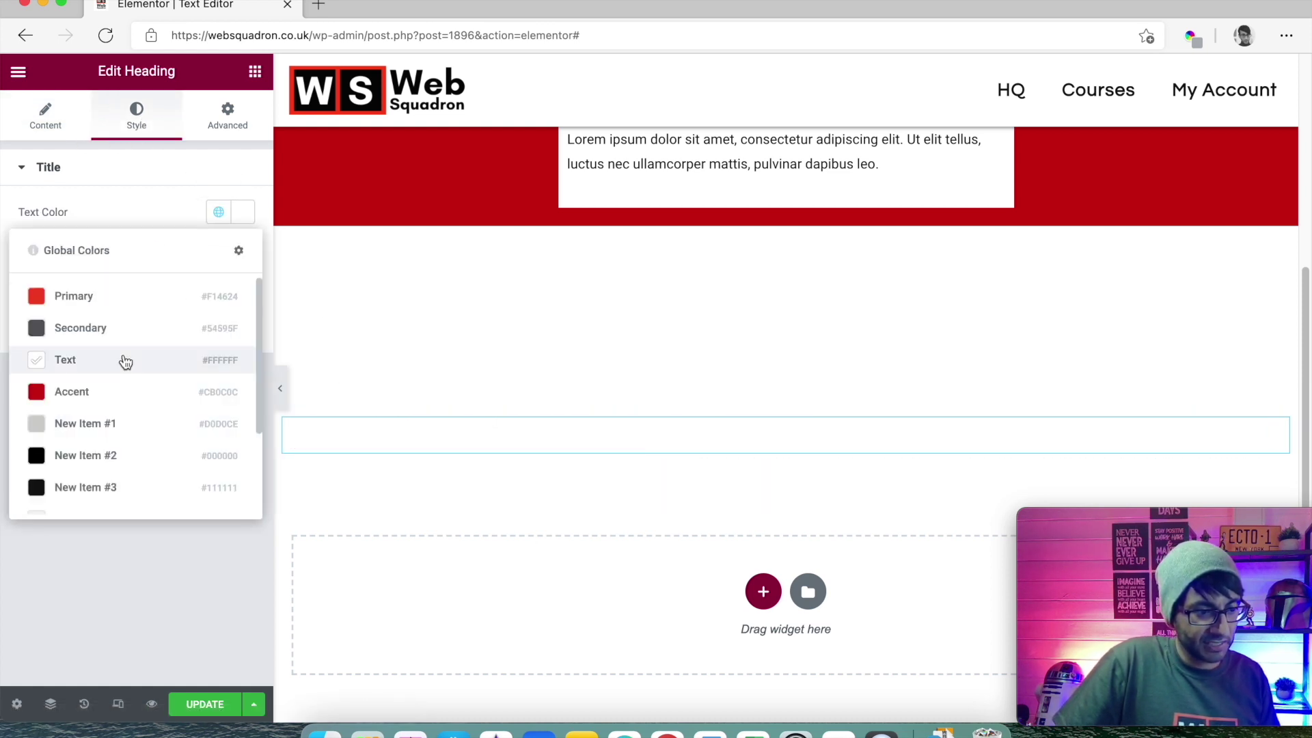
click(115, 391)
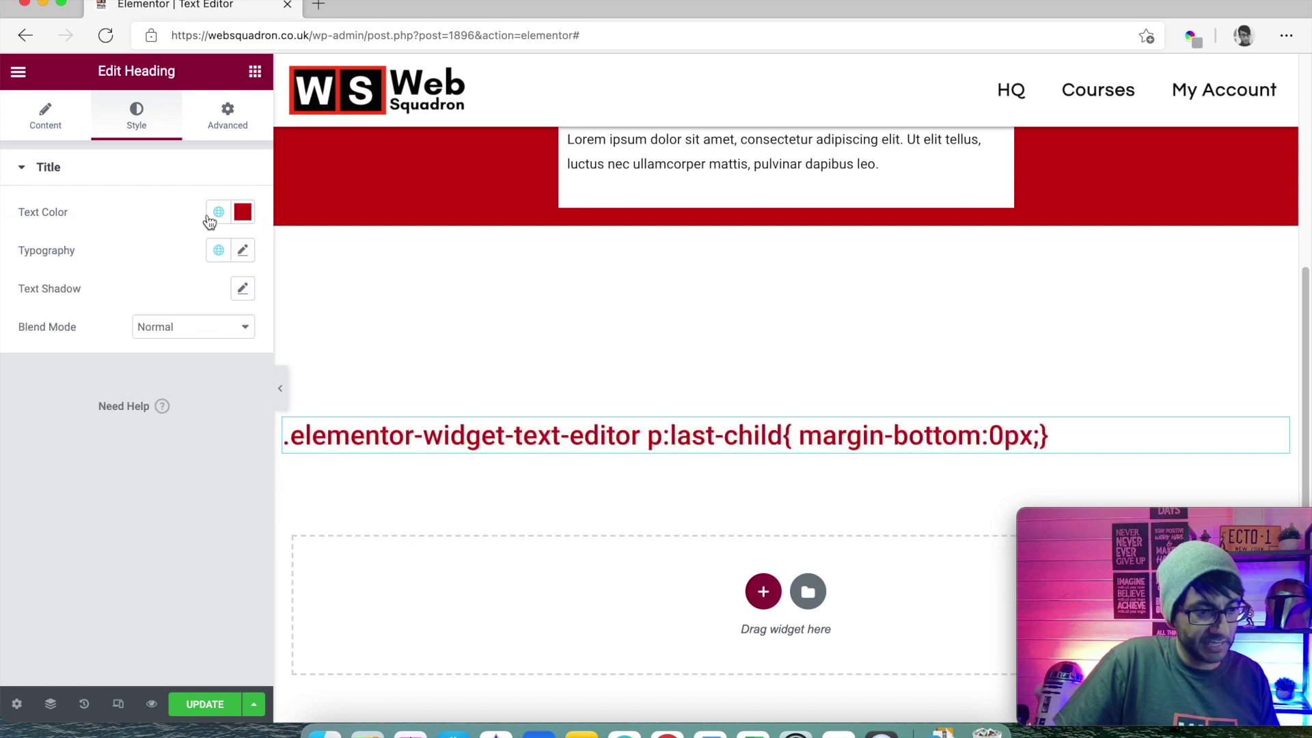
click(242, 251)
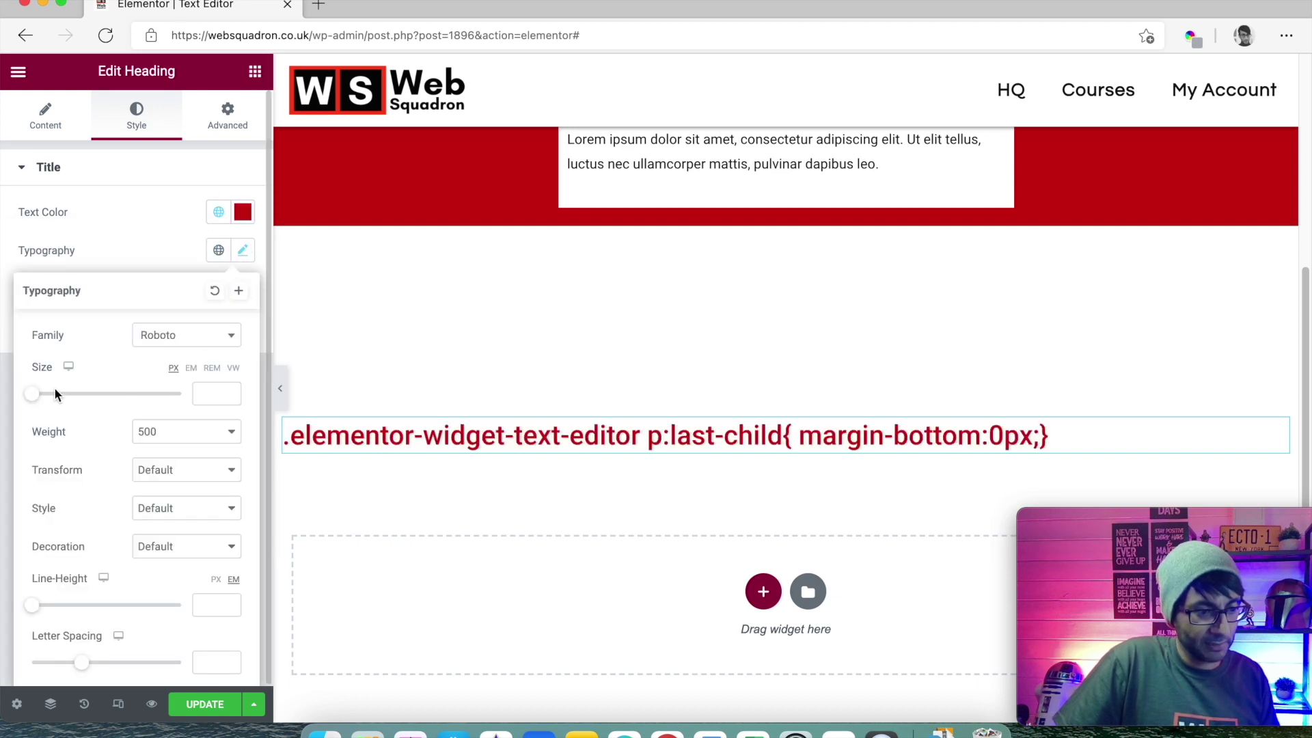
drag(38, 399, 72, 394)
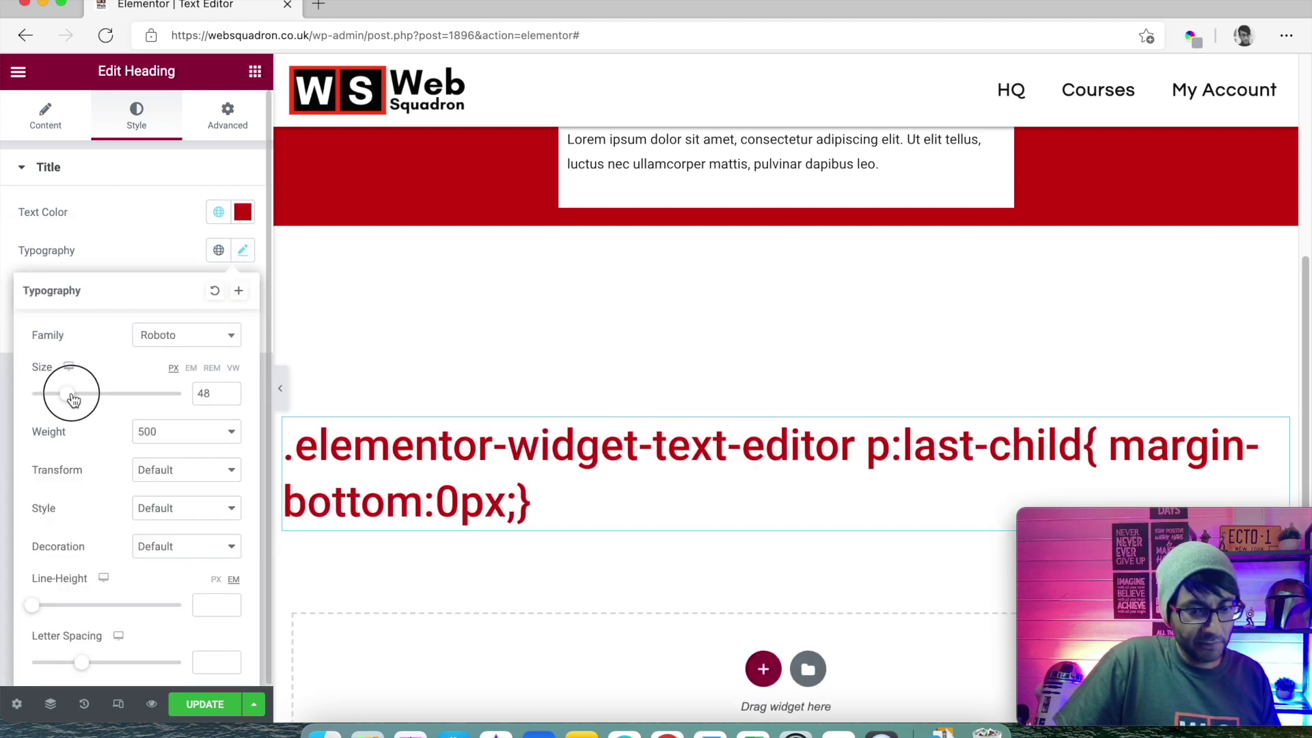
drag(1122, 523, 1118, 532)
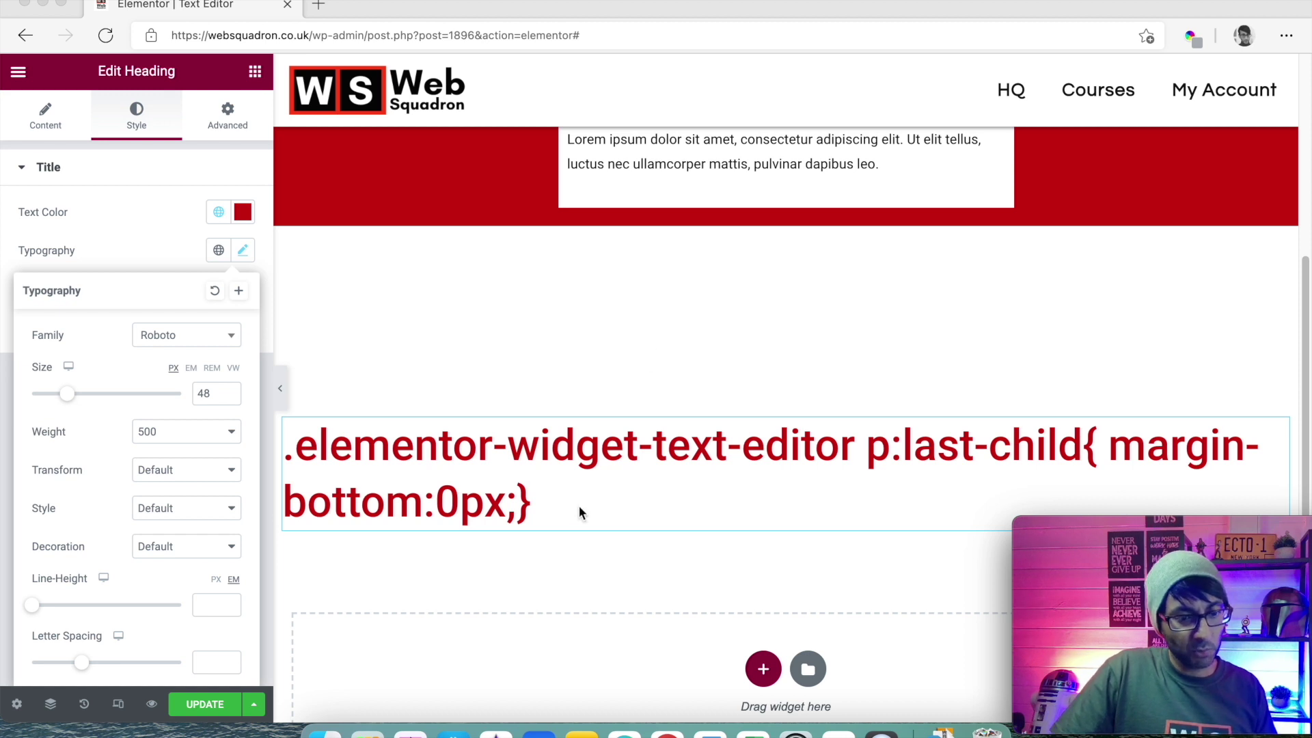
- Copy the '.elementor-widget-text-editor p:last-child{ margin-bottom:0px;}' rule from the heading title
click(539, 500)
click(45, 116)
drag(117, 268, 1, 225)
key(super+c)
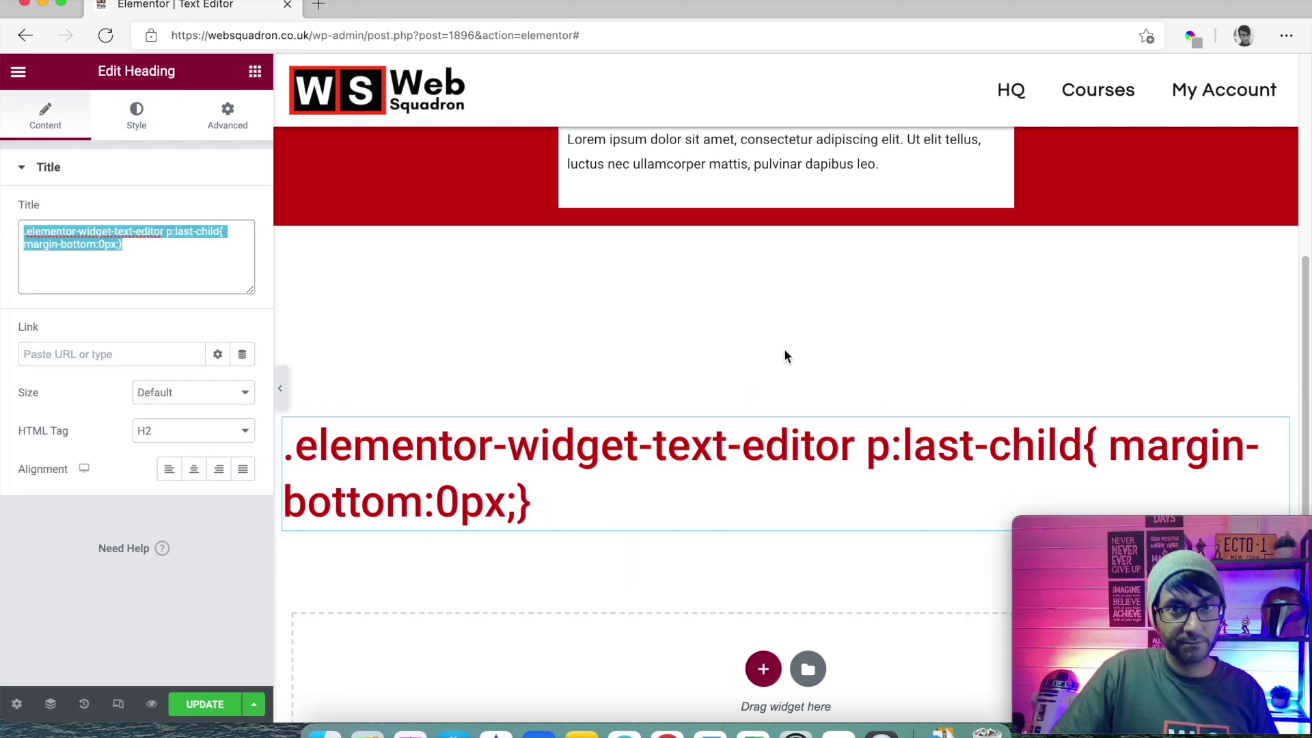
scroll(1073, 342, up, 5)
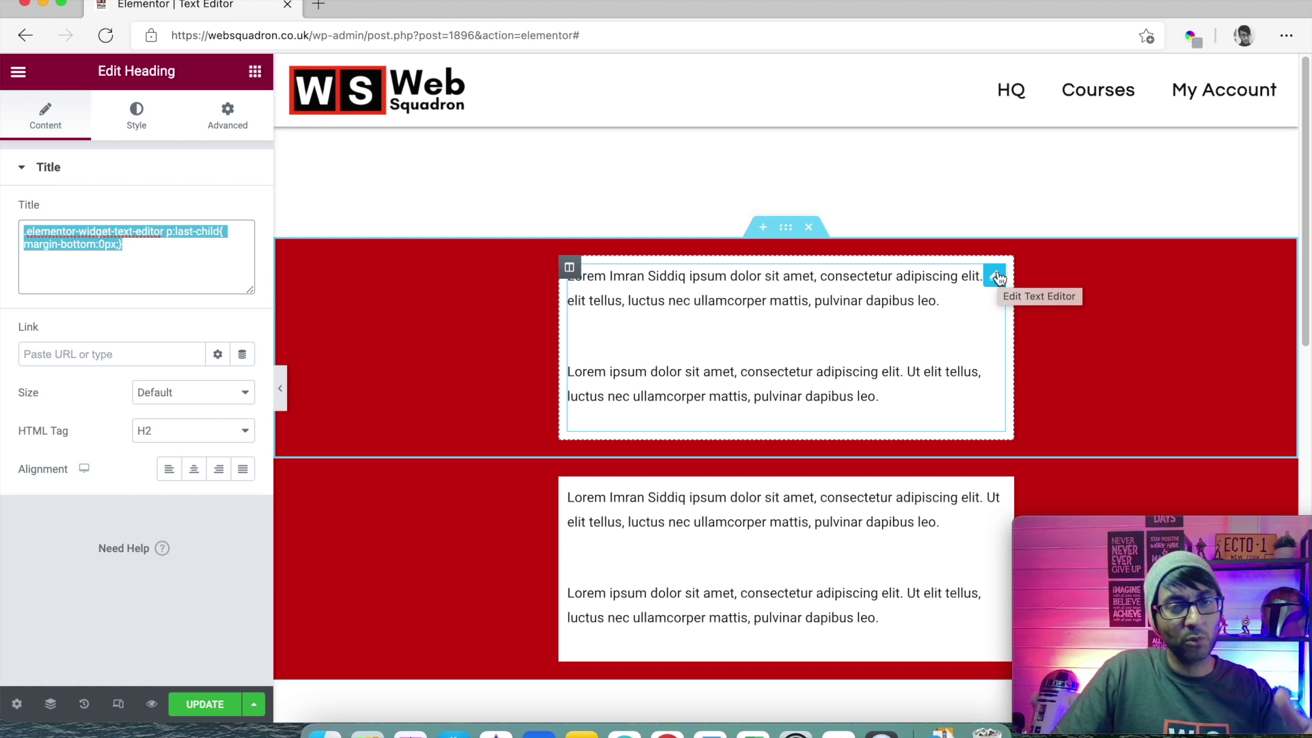
- Paste the rule into the top Text Editor widget's Custom CSS box
click(995, 276)
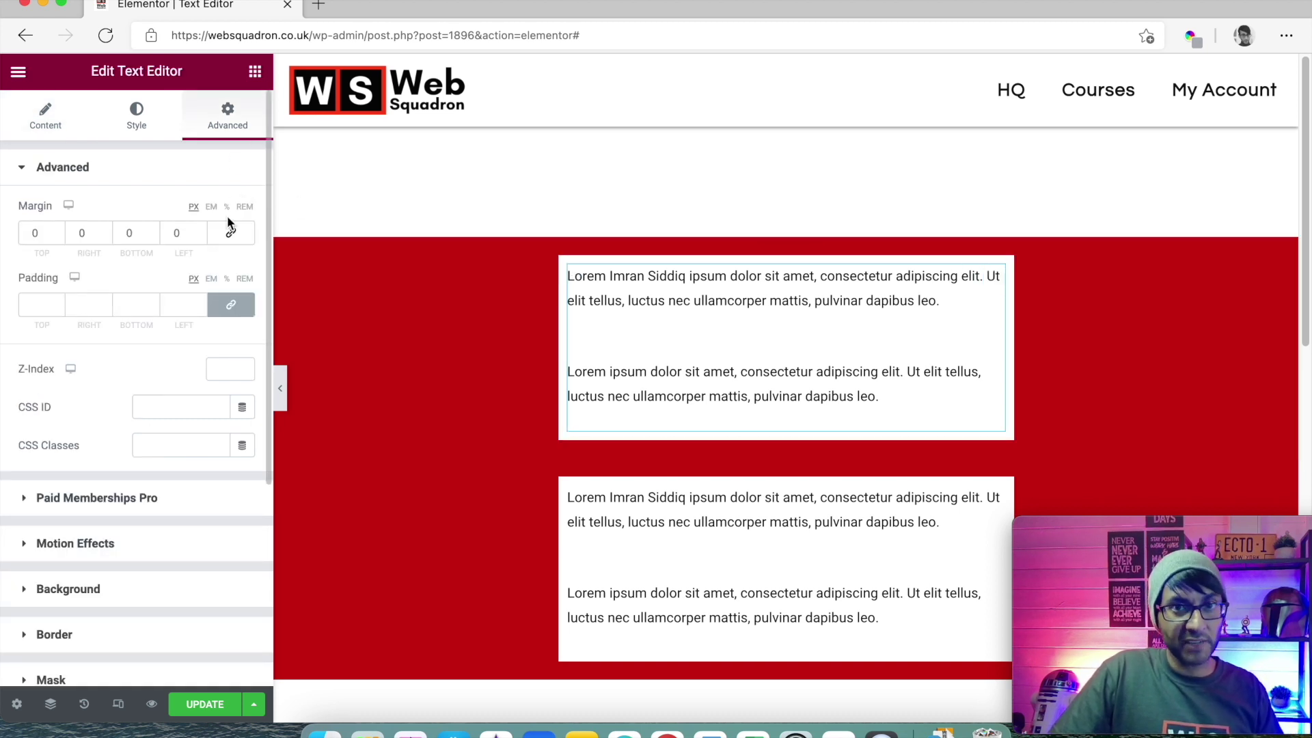
scroll(227, 215, down, 1)
scroll(149, 560, down, 5)
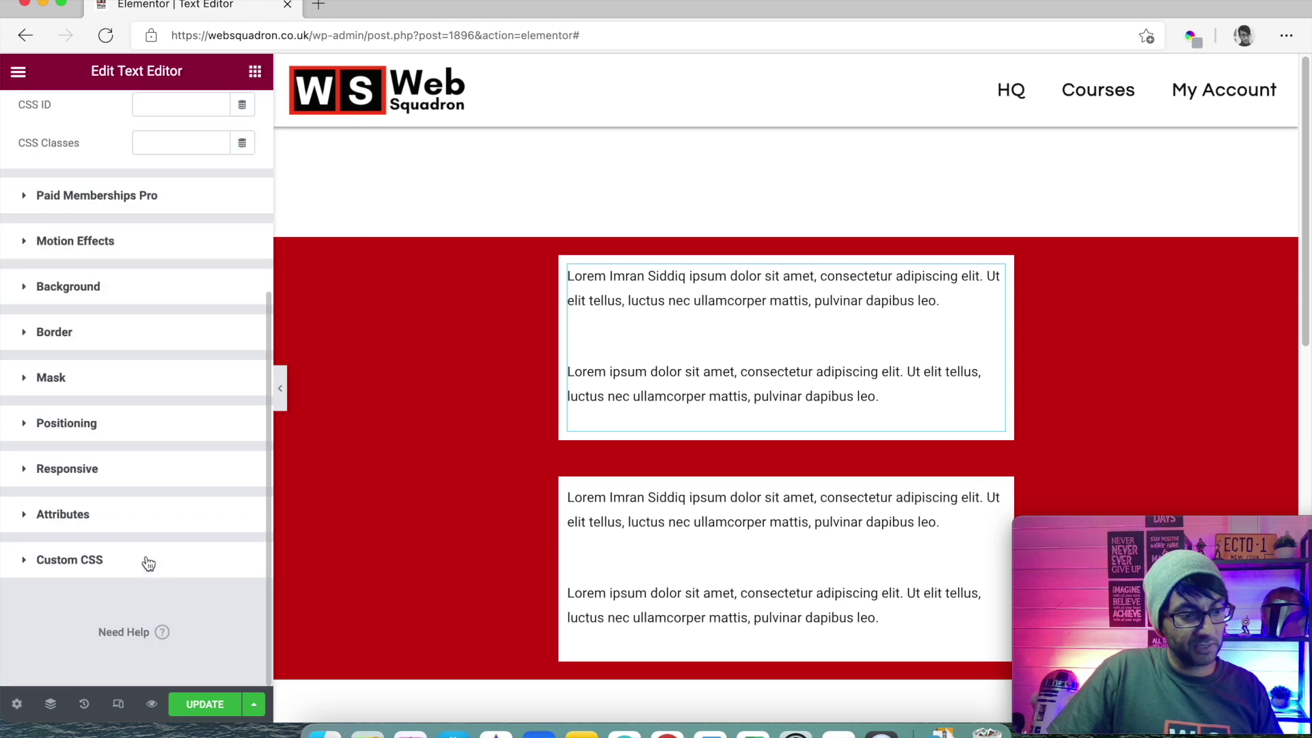
click(149, 562)
scroll(127, 573, down, 2)
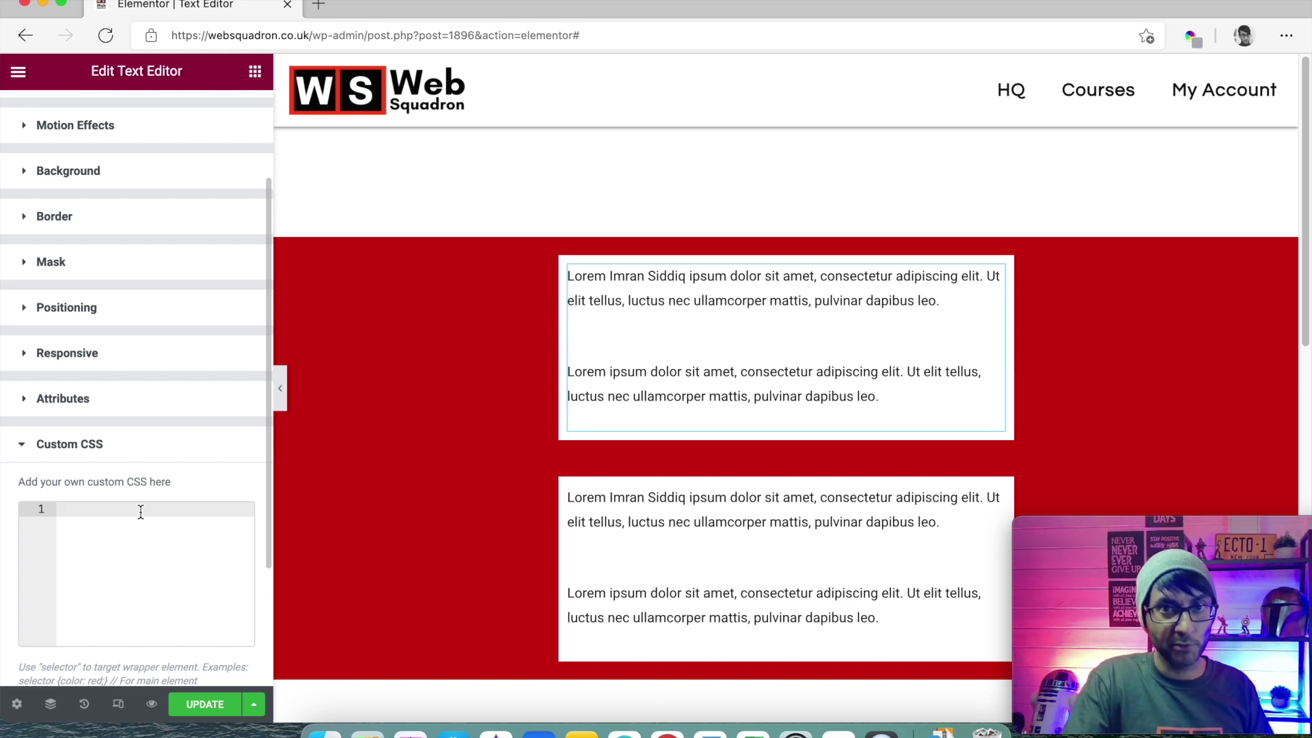
key(super+v)
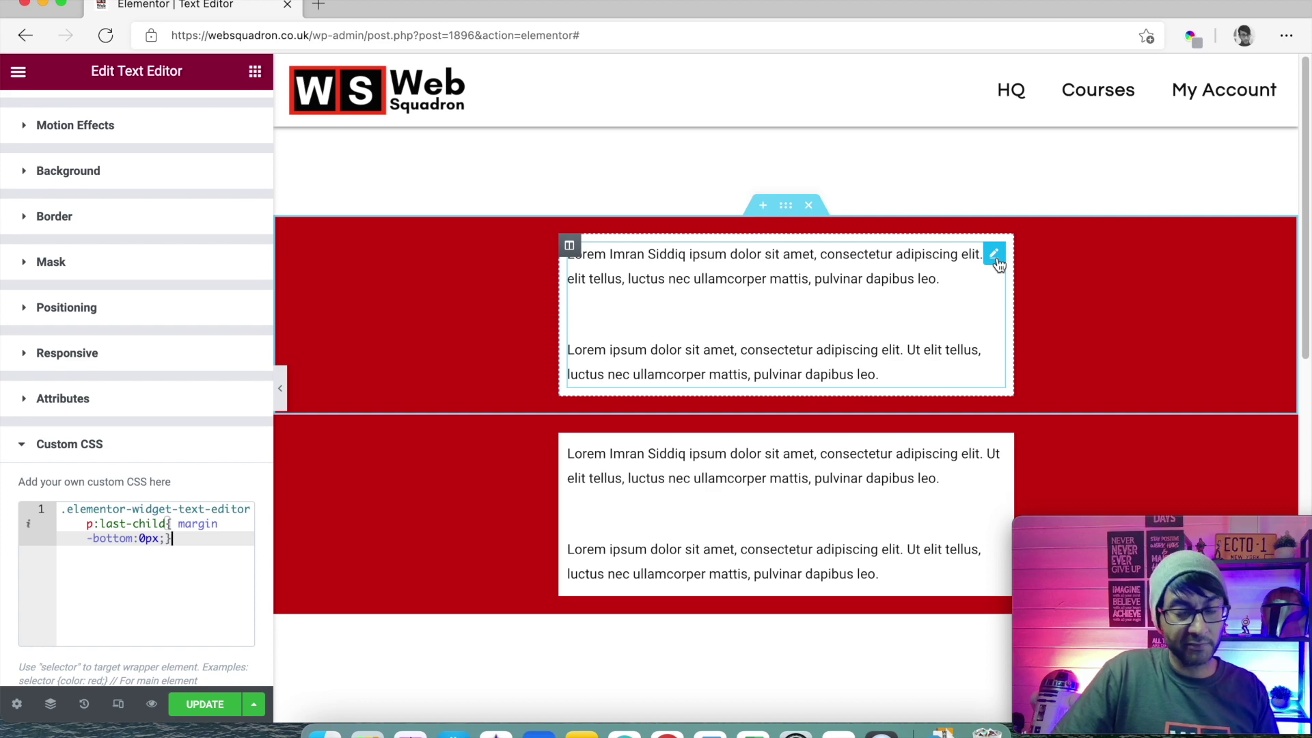
scroll(146, 240, up, 3)
- Type 'Web Squadron' before ipsum in the top widget and 'dfdfdfdfefr' after ullamcorper in the lower one
click(45, 116)
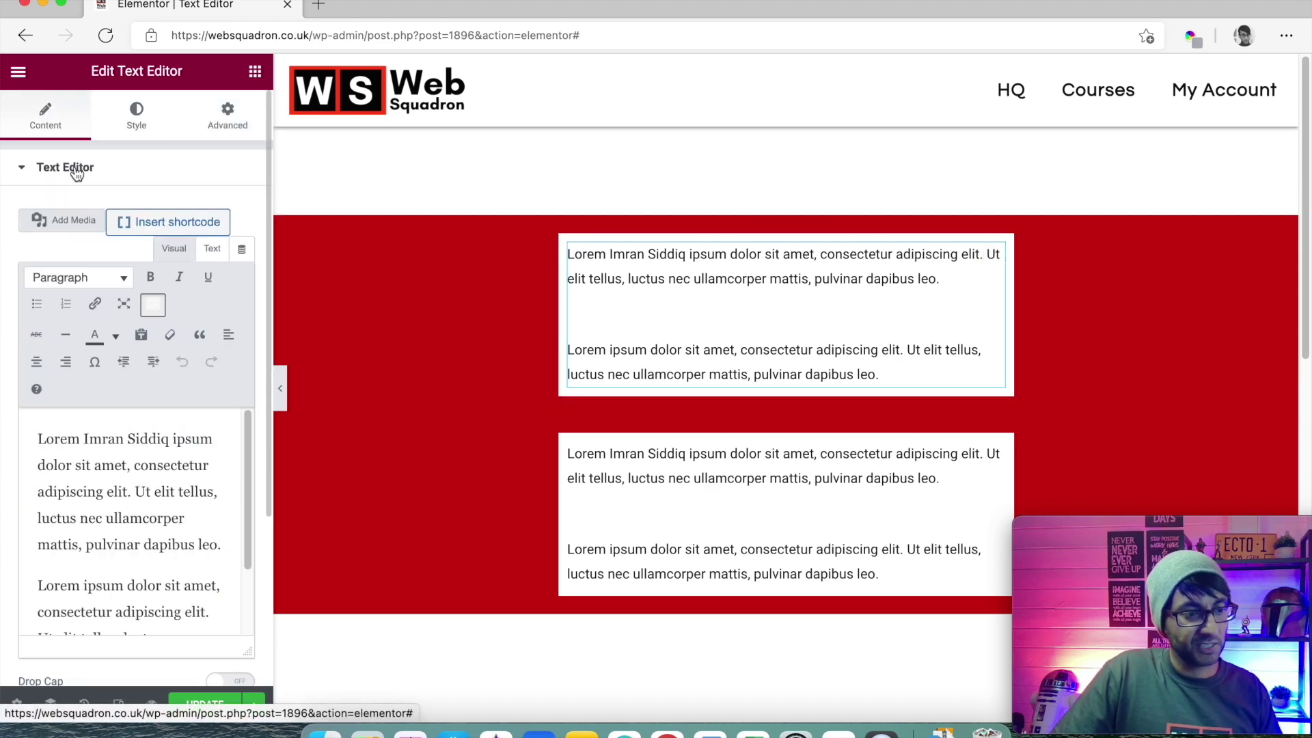
click(173, 438)
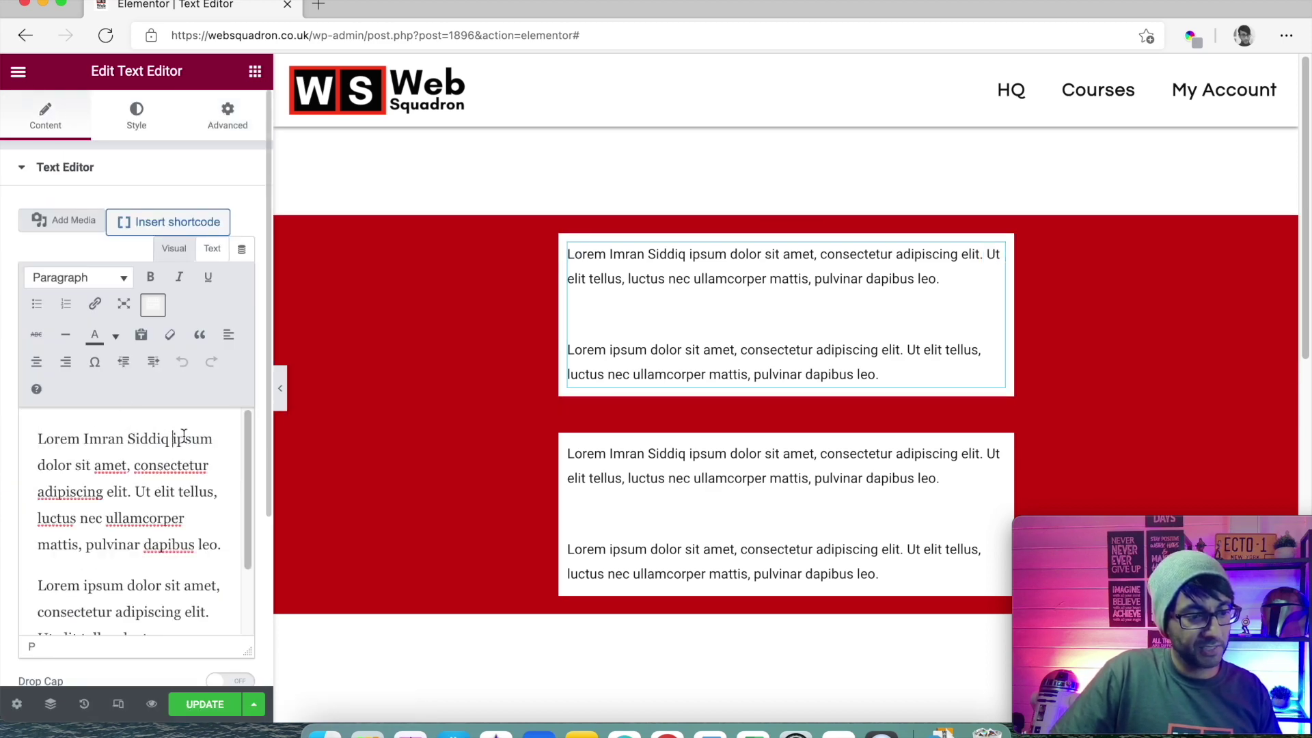
text(Web S)
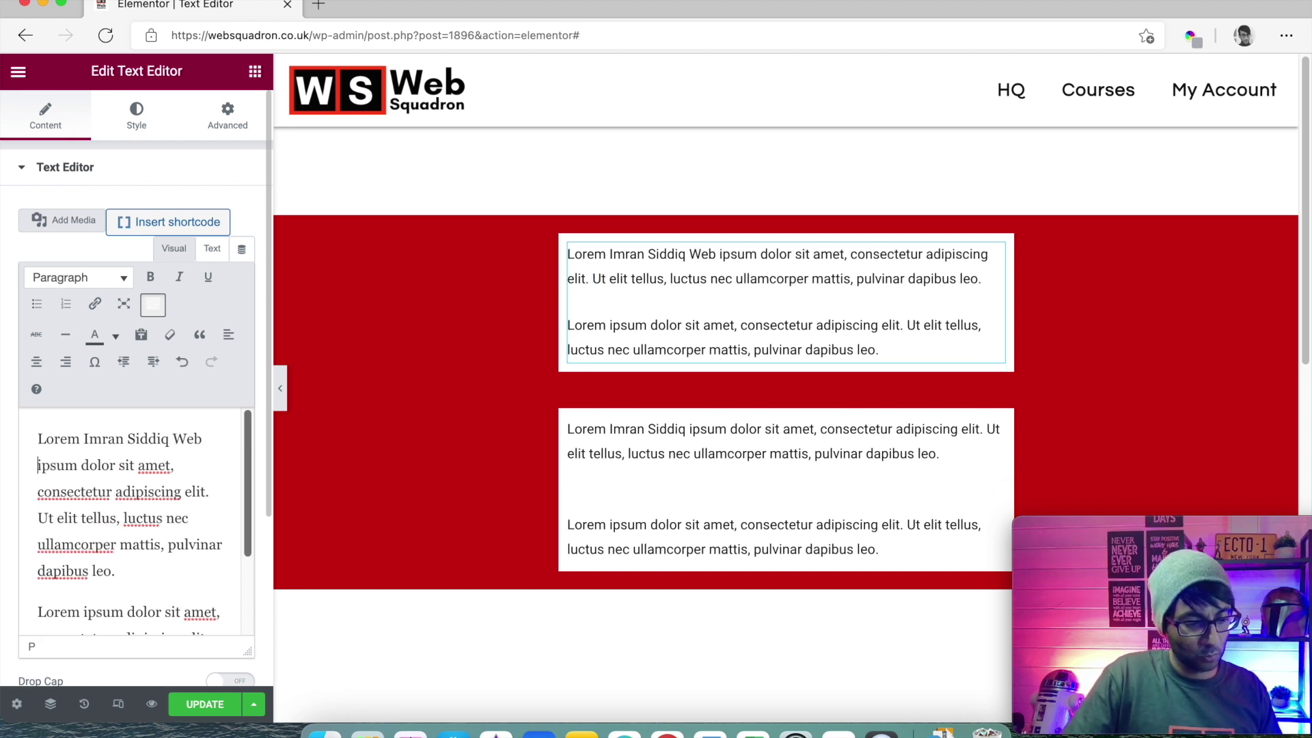
text(quadron)
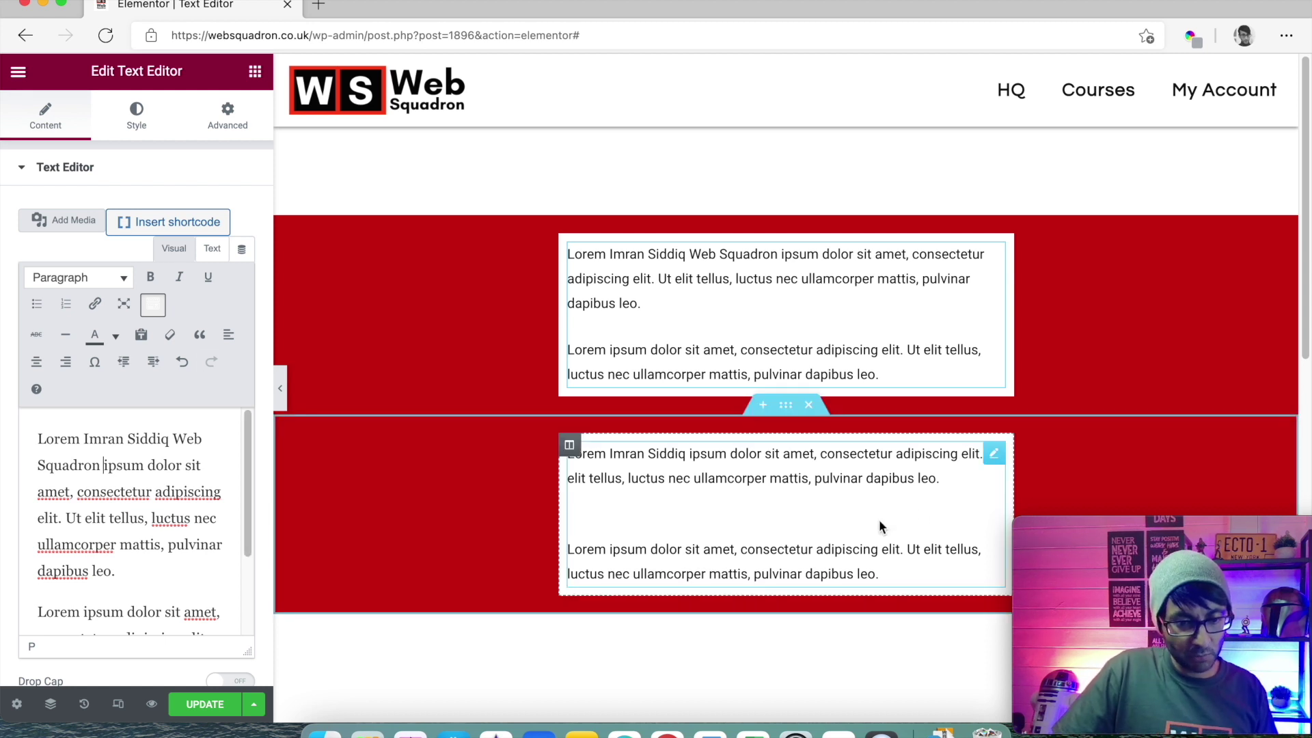
click(880, 495)
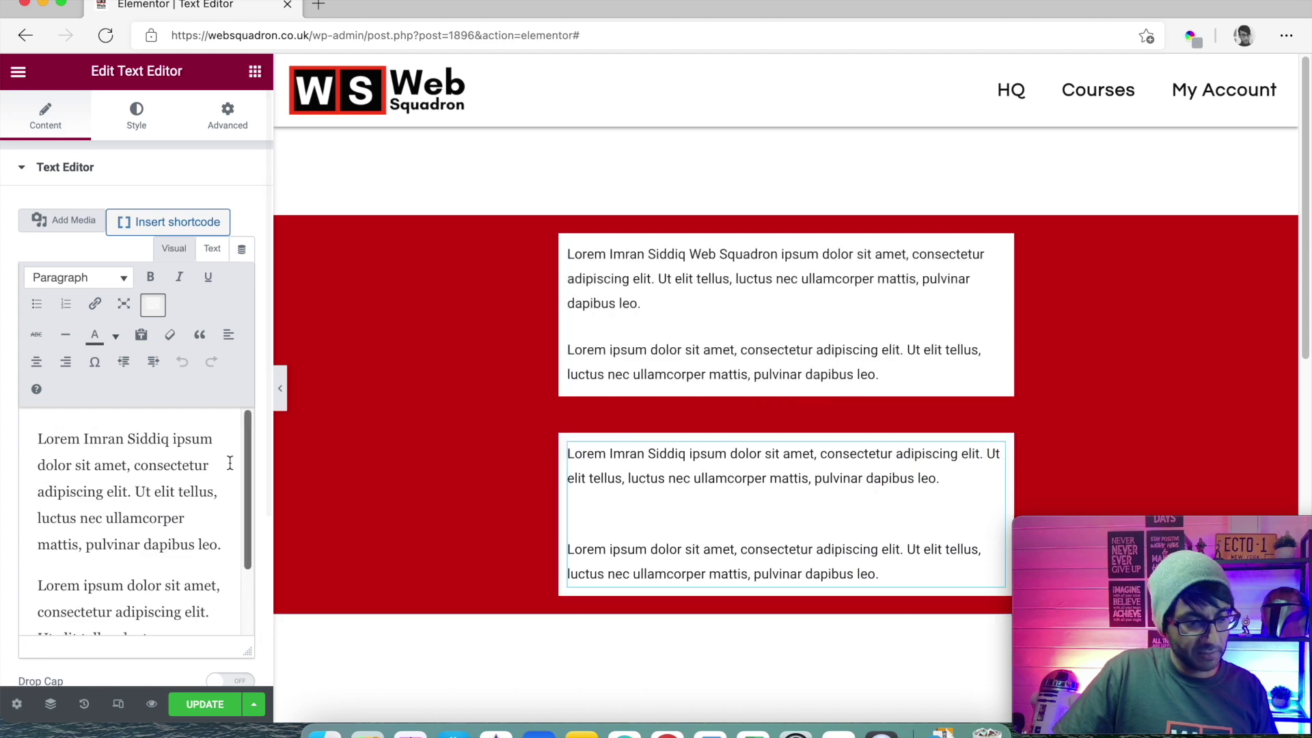
click(197, 518)
text(dfdfdfdfefr)
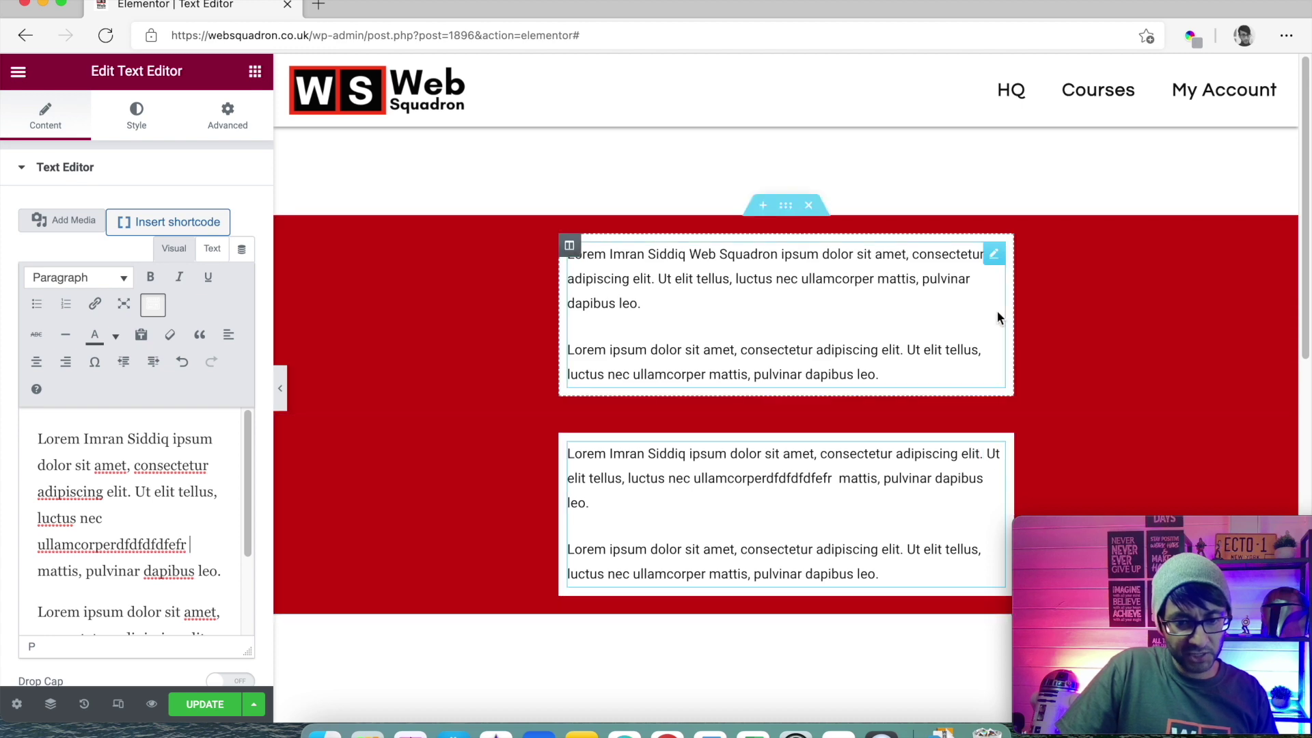
- Duplicate the upper text widget and add 'ssdsssd' after ipsum in the copy
right_click(996, 266)
click(1046, 305)
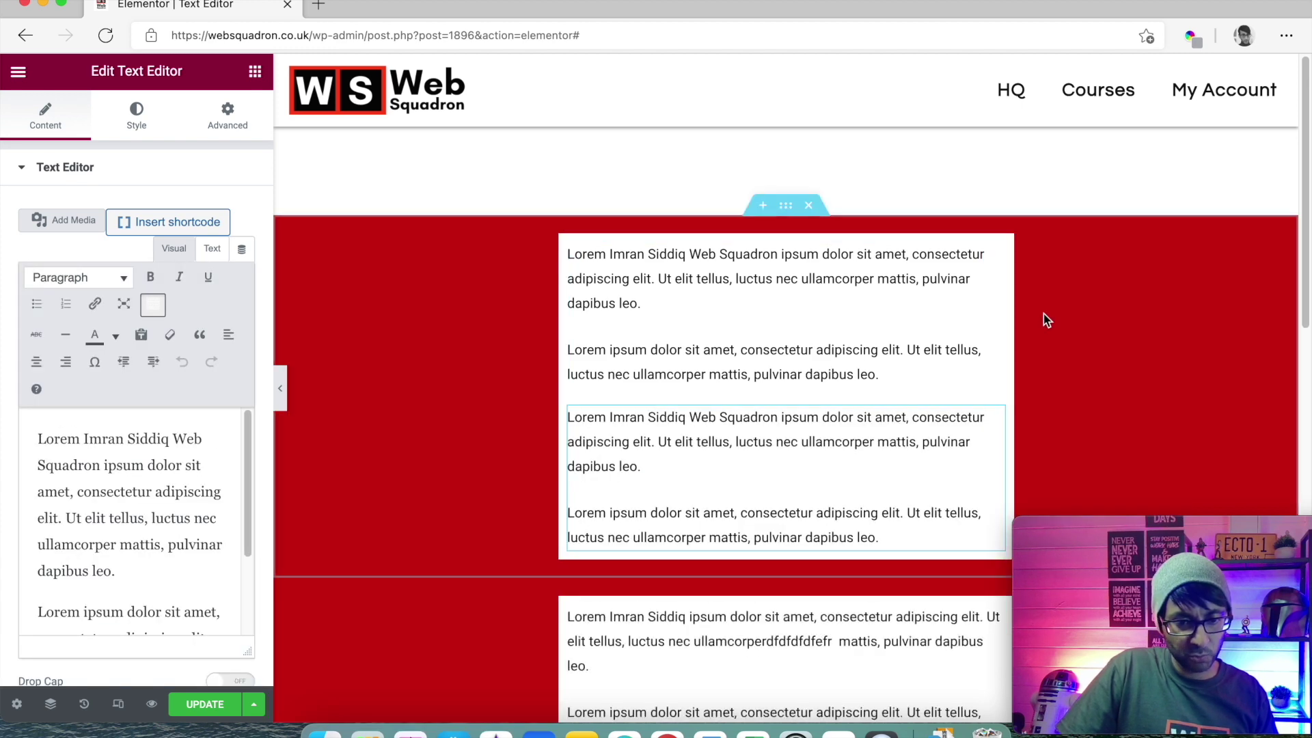
click(994, 418)
click(147, 468)
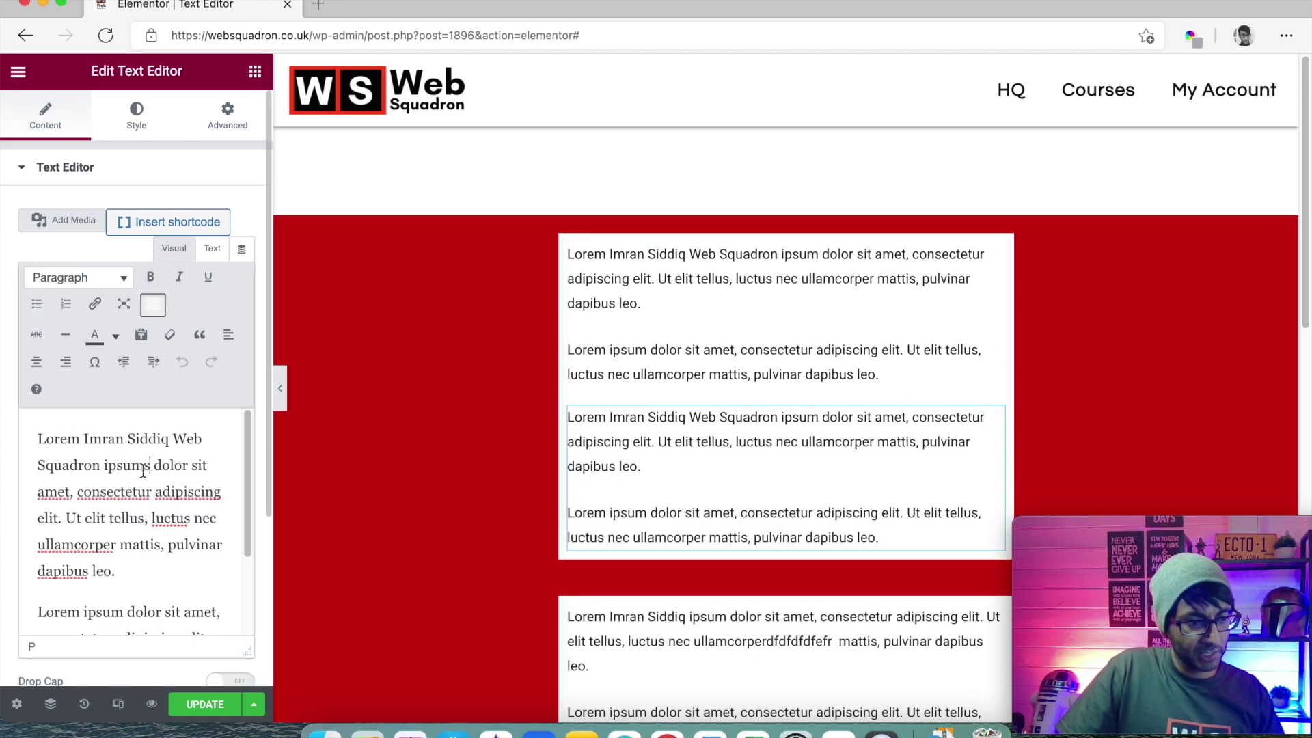
text(ssdsssd)
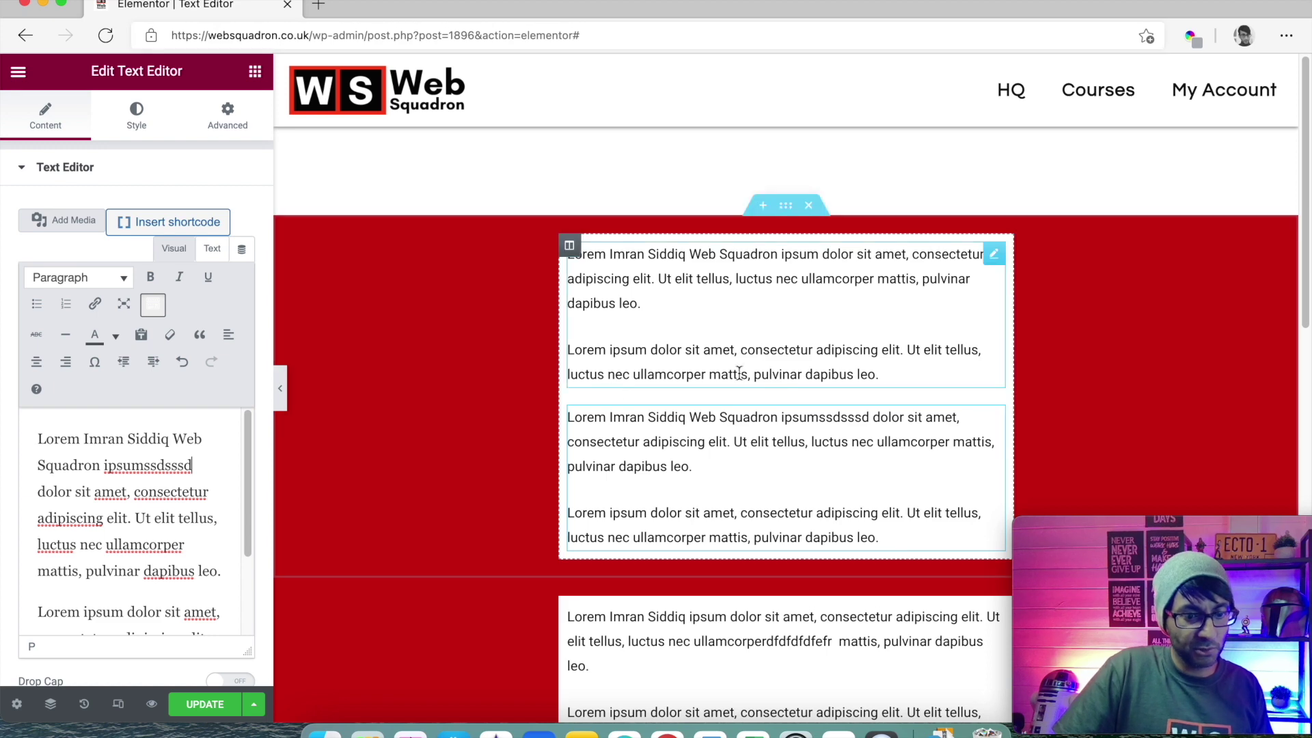
scroll(783, 405, down, 5)
scroll(784, 413, down, 10)
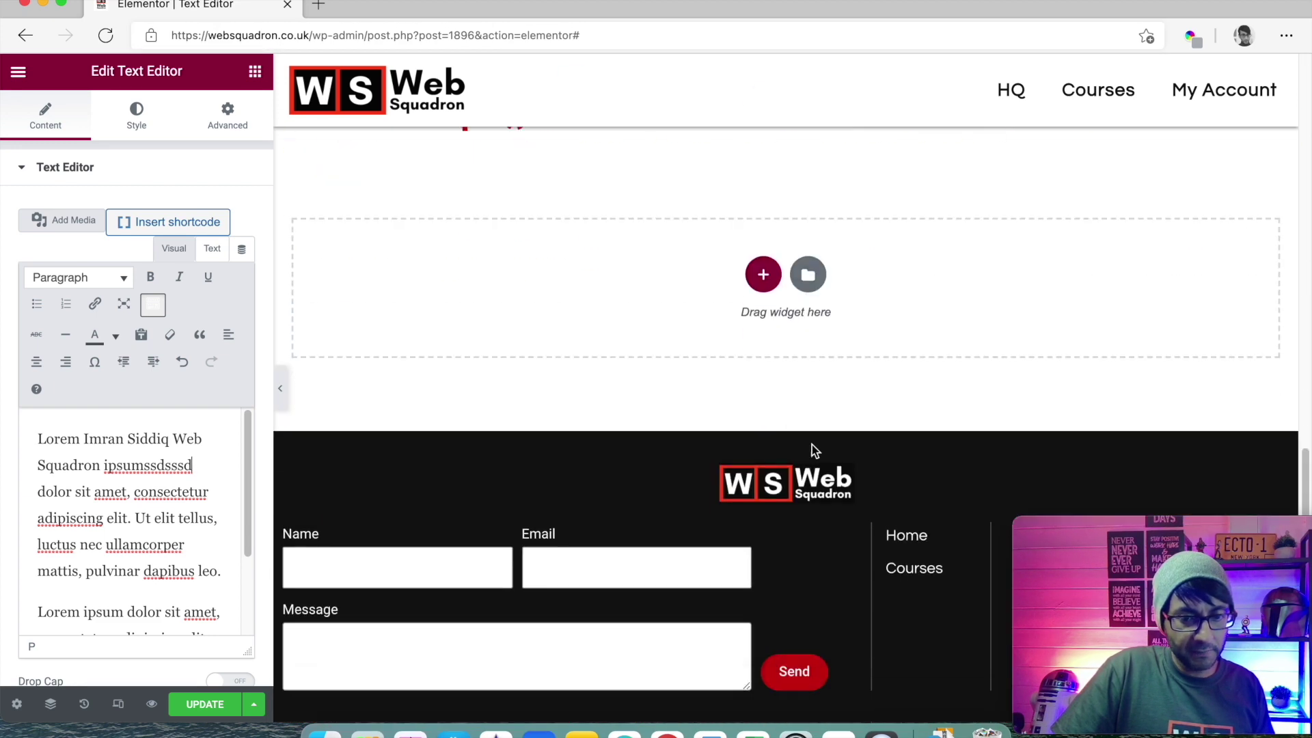
scroll(813, 449, up, 2)
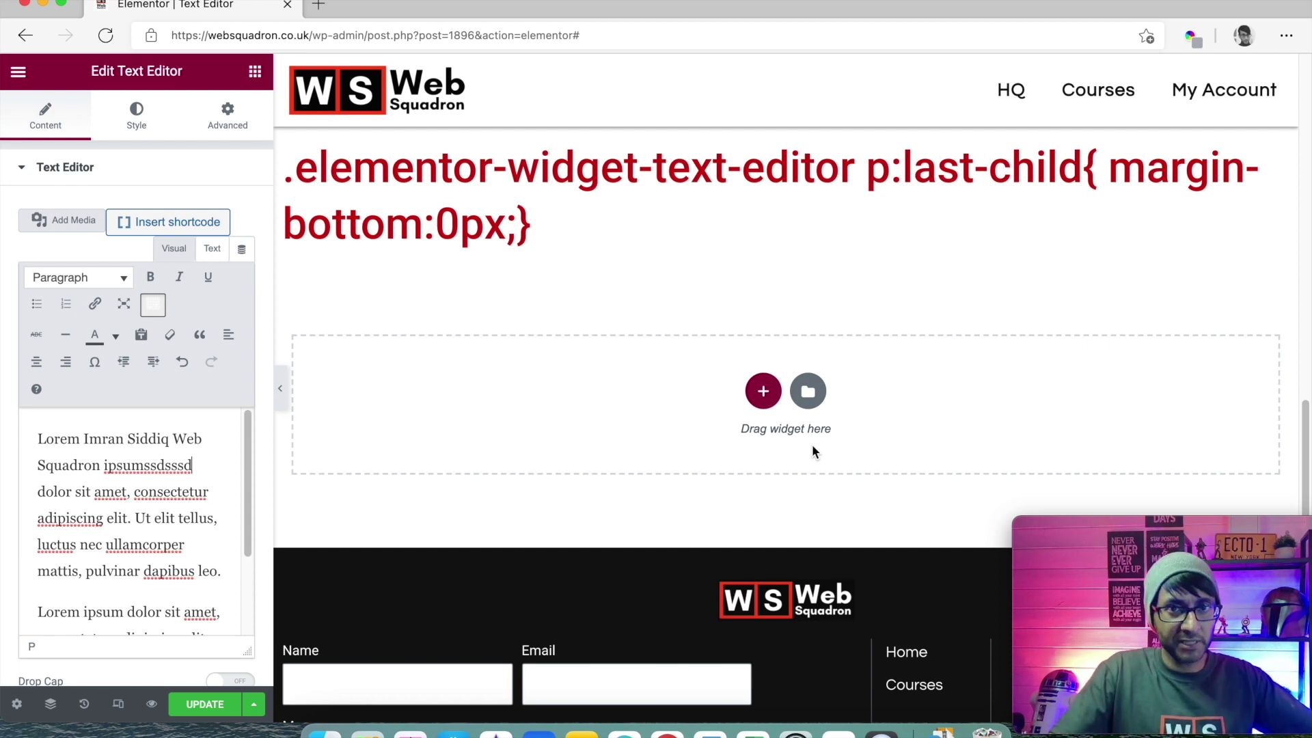
scroll(812, 447, up, 3)
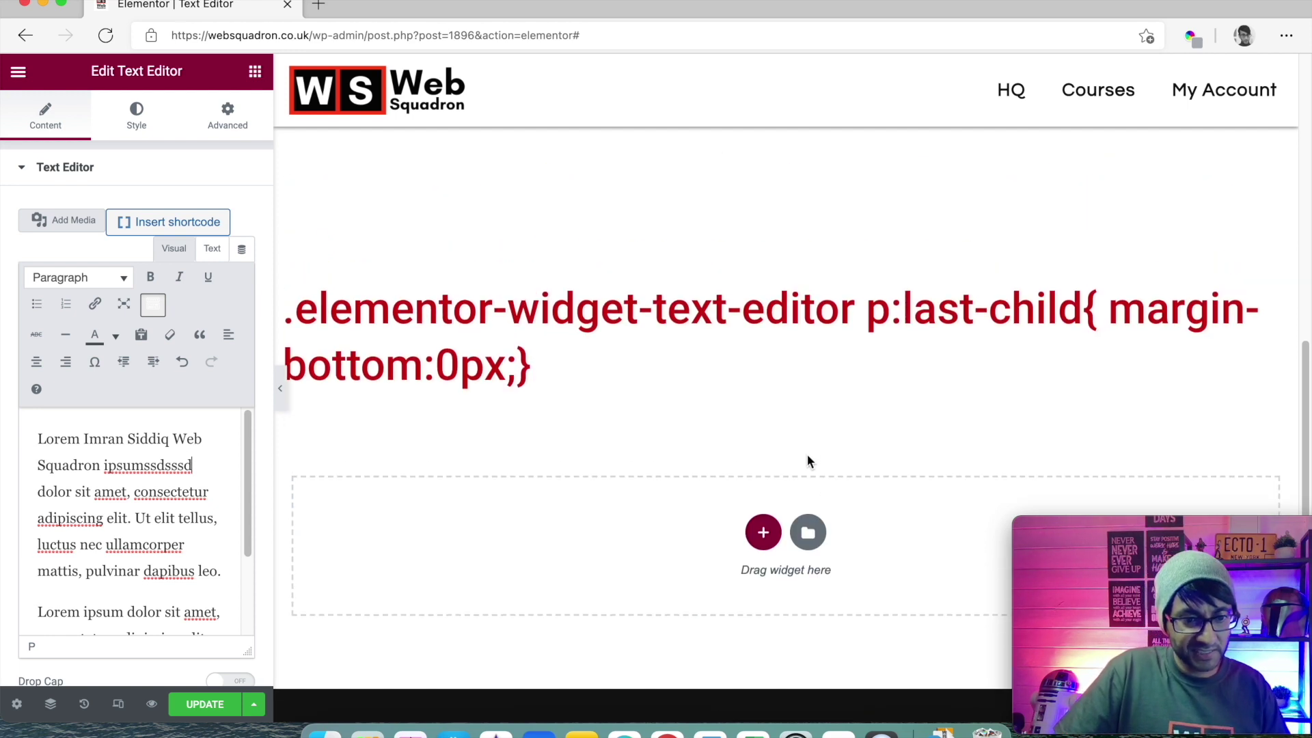